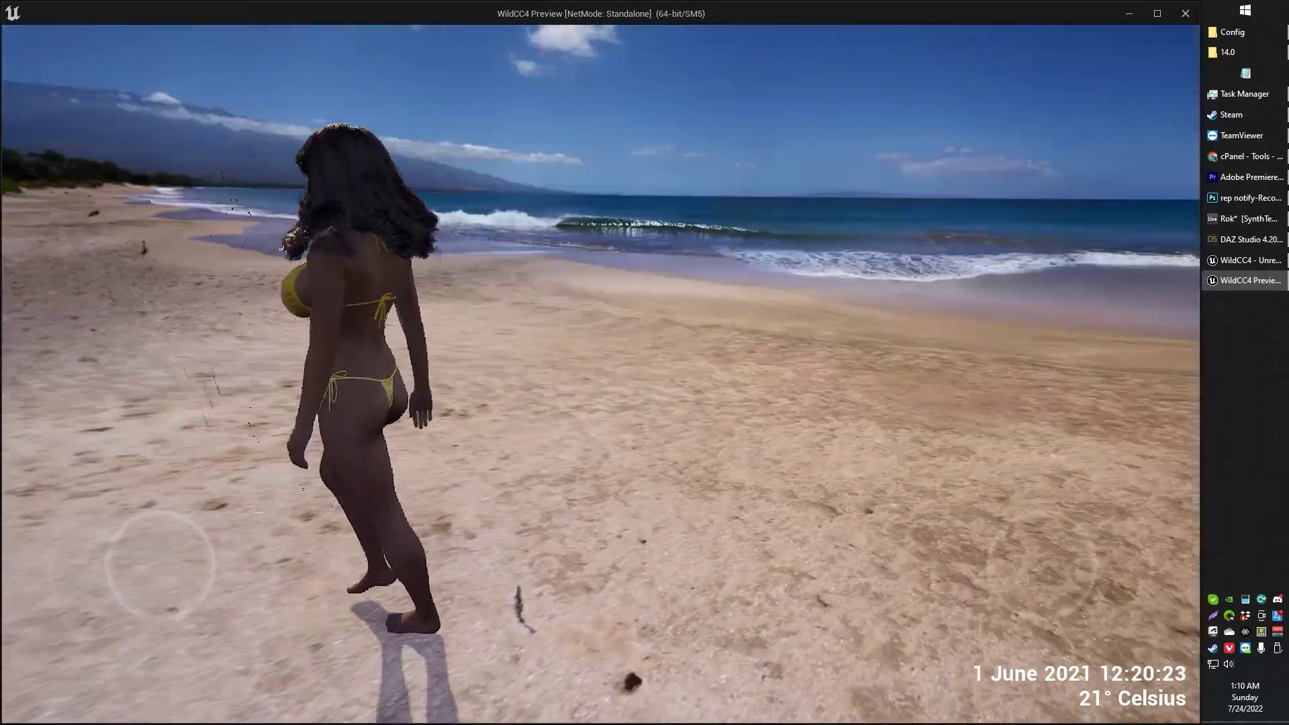
# Move the character around the beach in the play preview to examine the walk animation from different angles.
pyautogui.press('w')
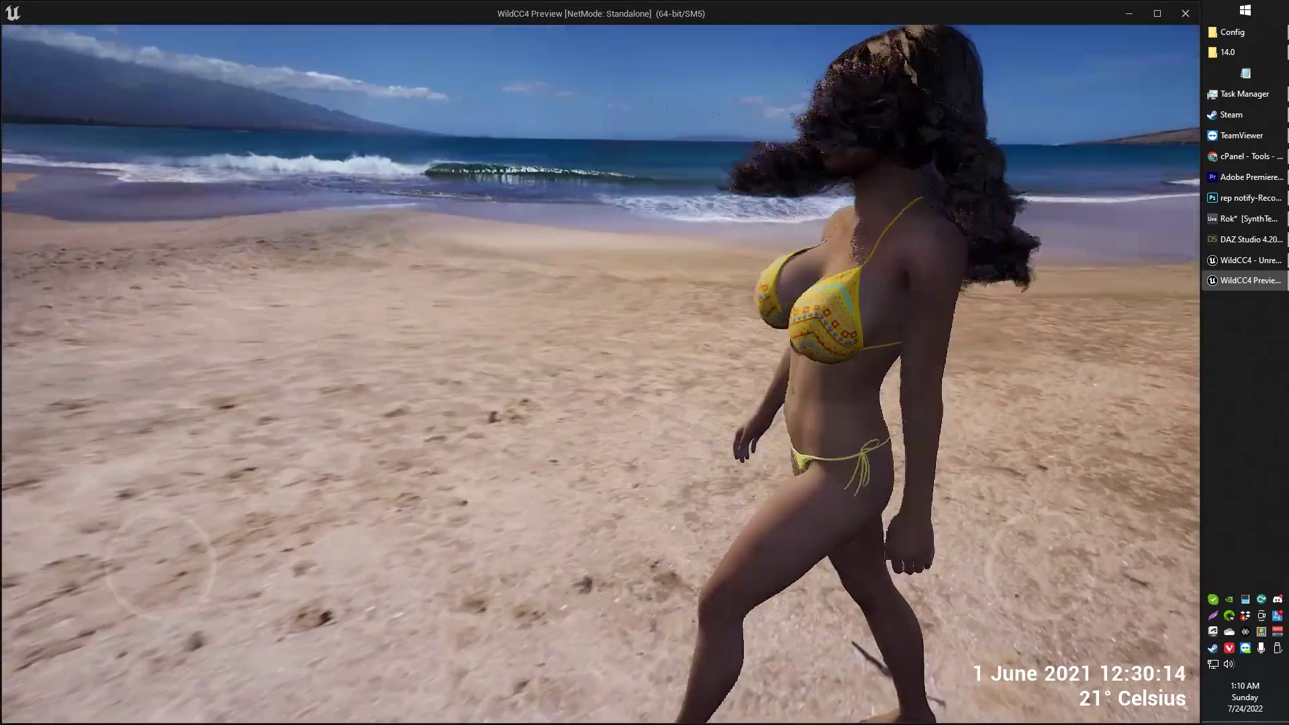
pyautogui.press('w')
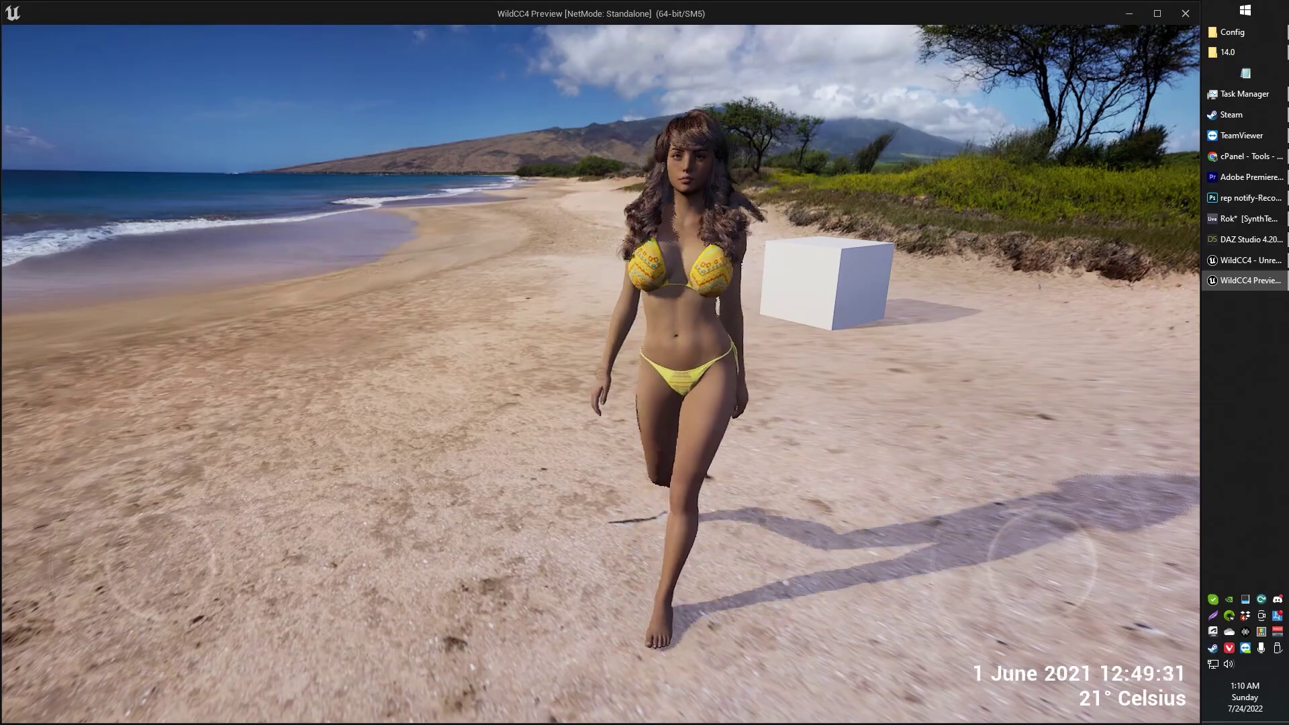
pyautogui.press('s')
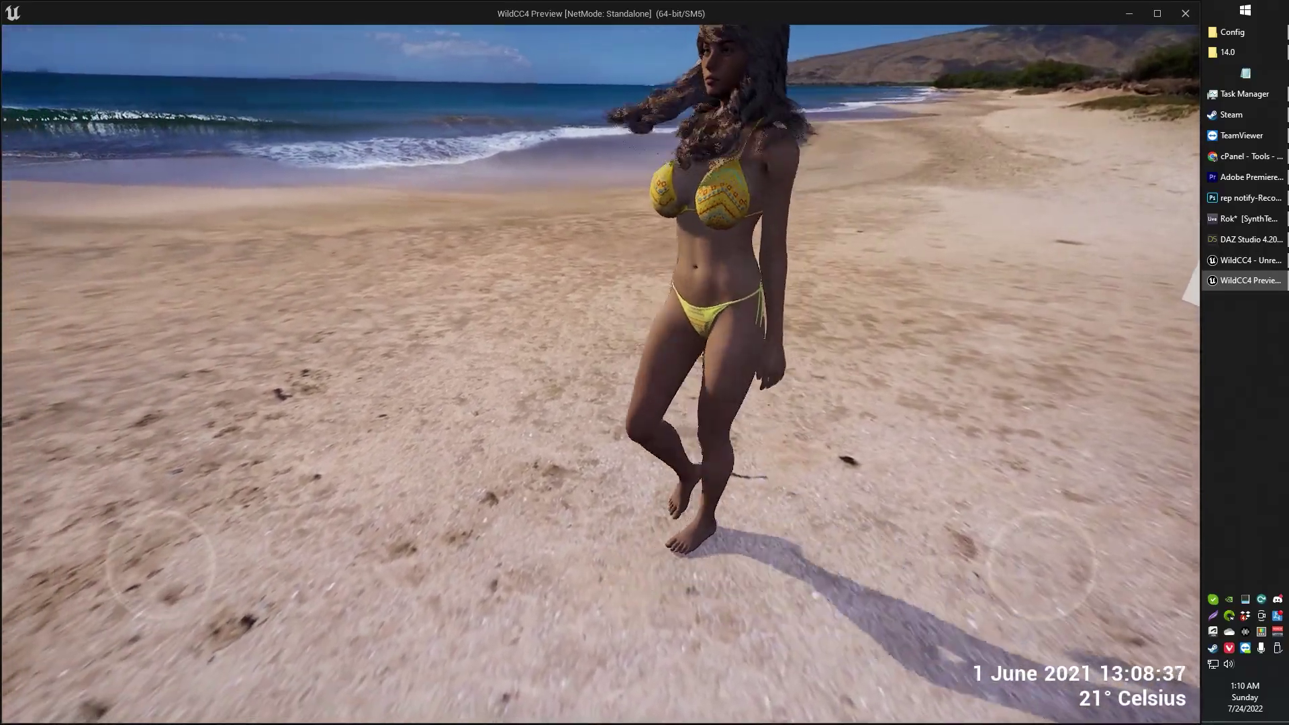
pyautogui.press('a')
pyautogui.press('w')
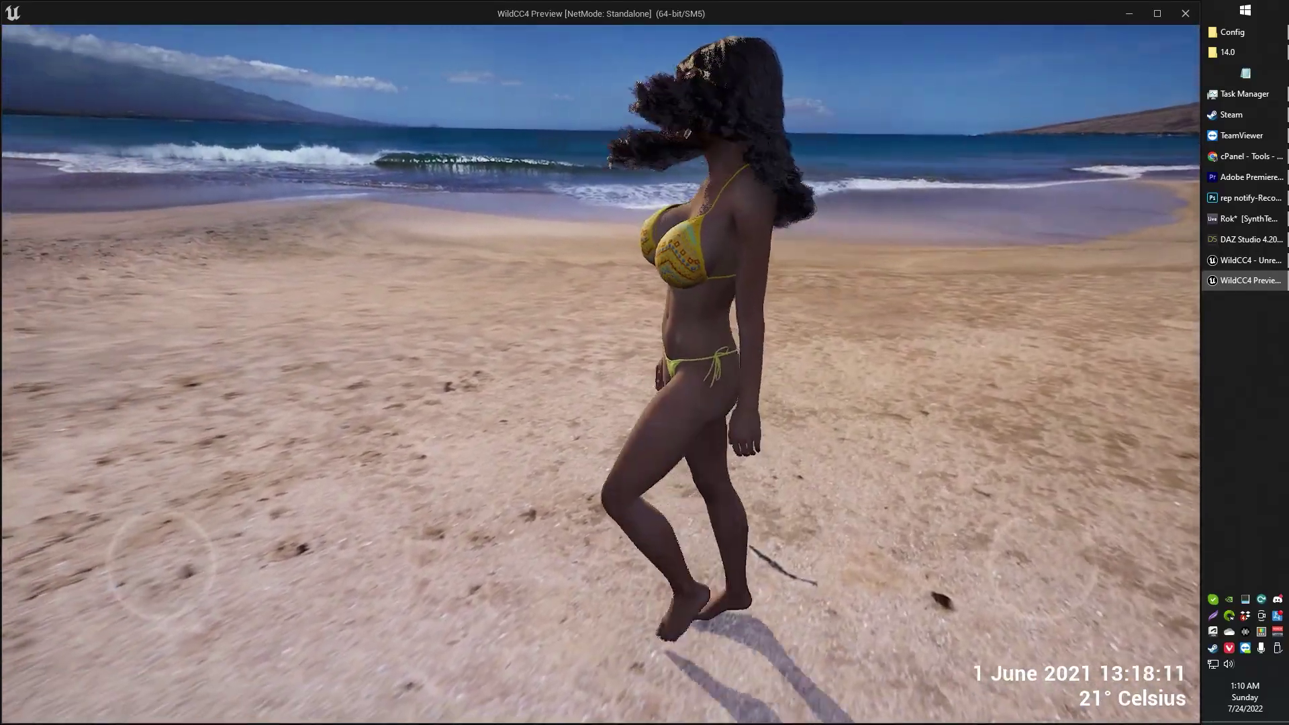
pyautogui.press('w')
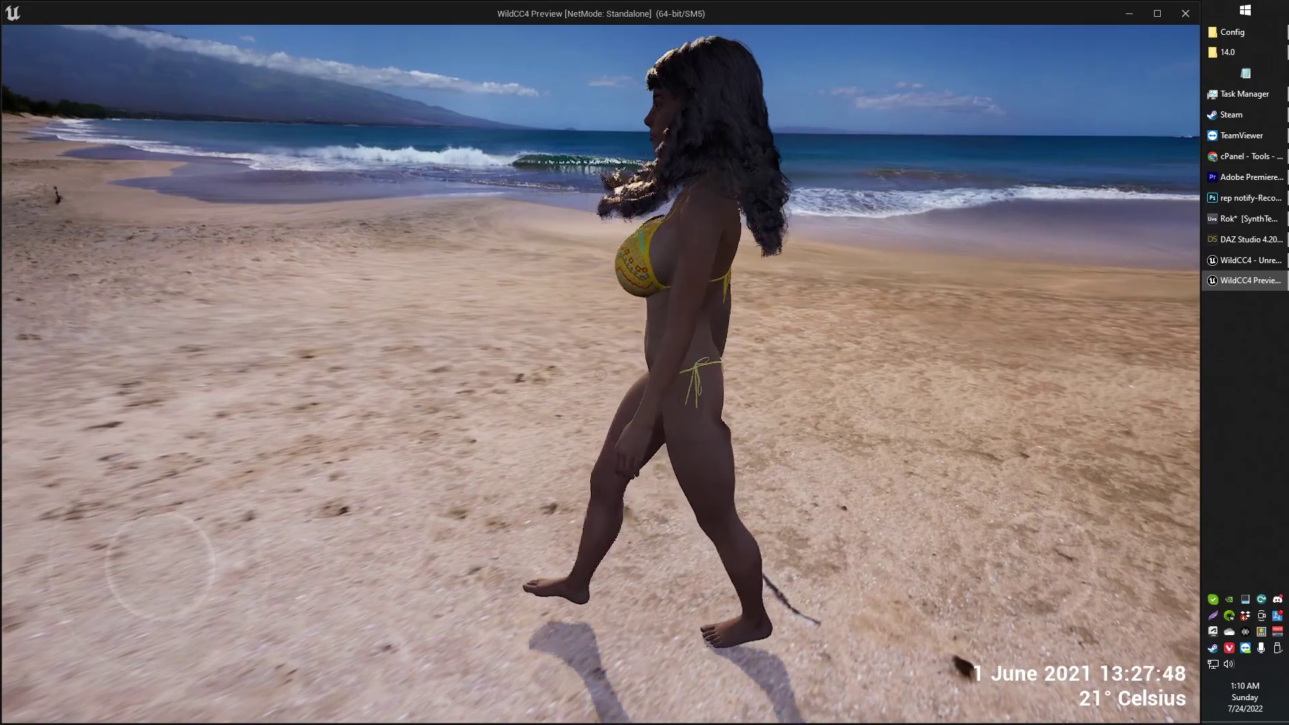
pyautogui.press('w')
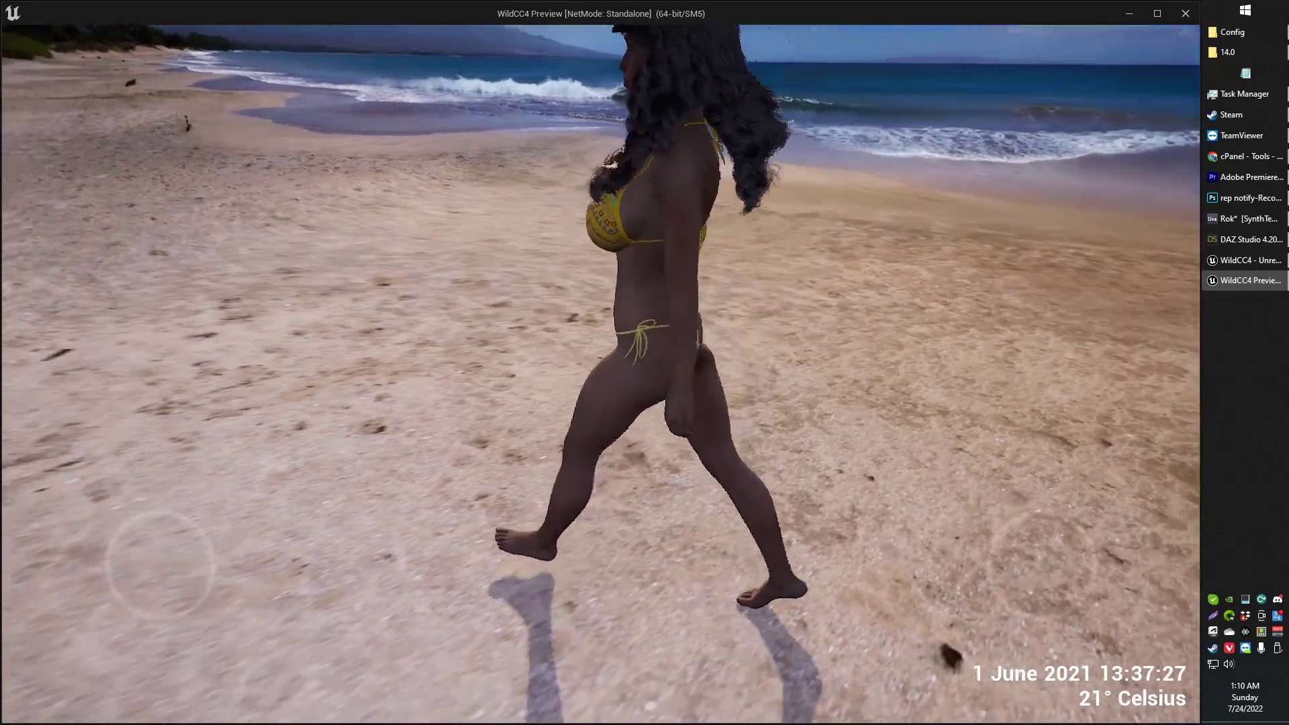
pyautogui.press('w')
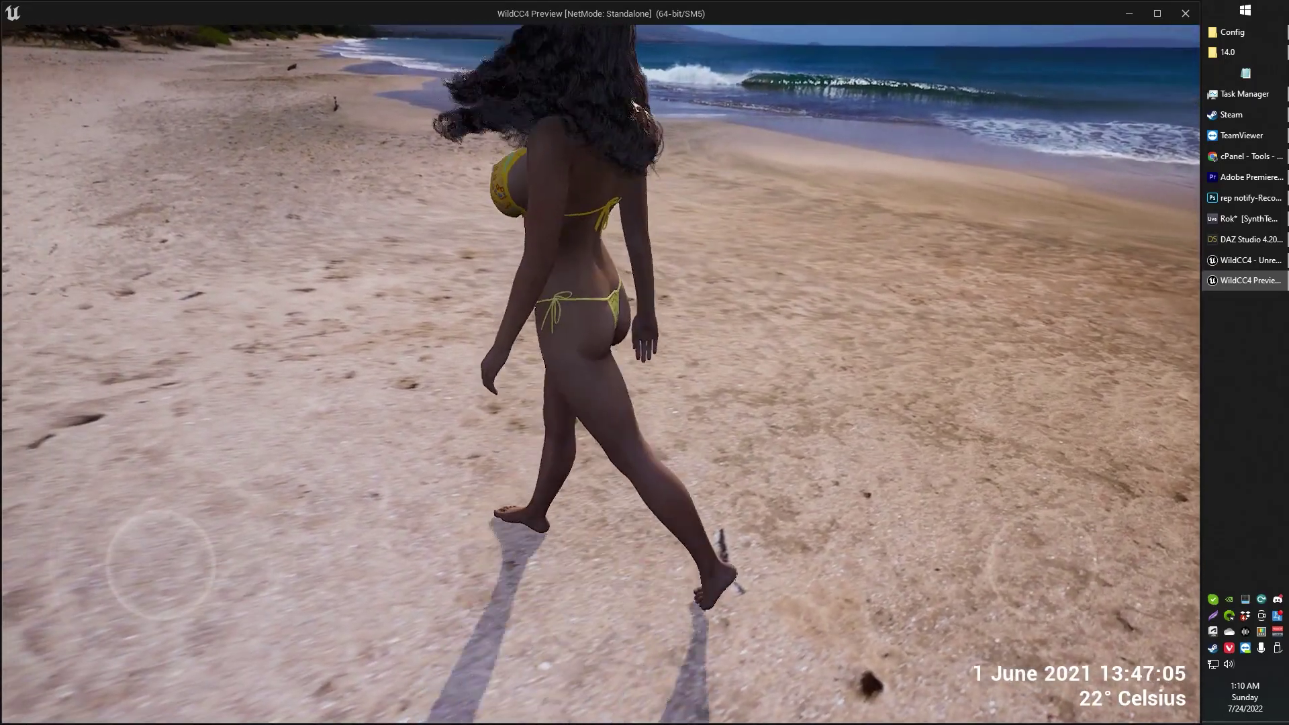
pyautogui.press('w')
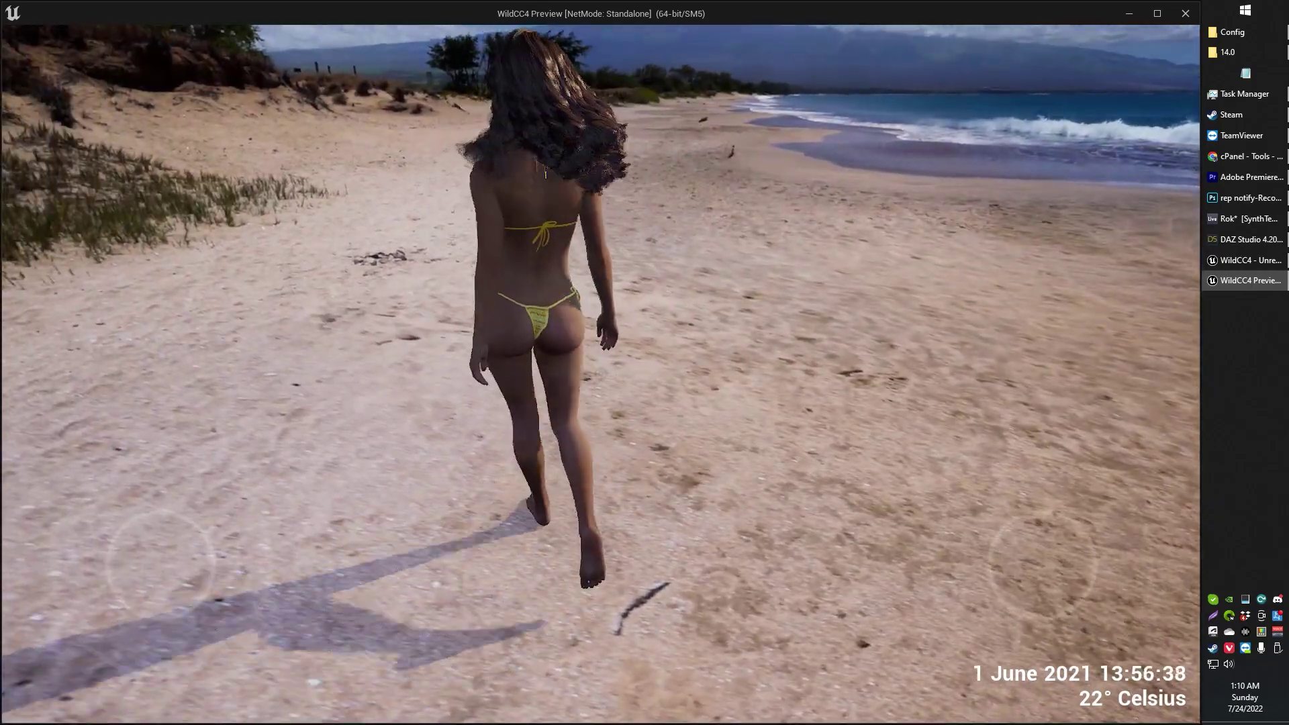
pyautogui.press('s')
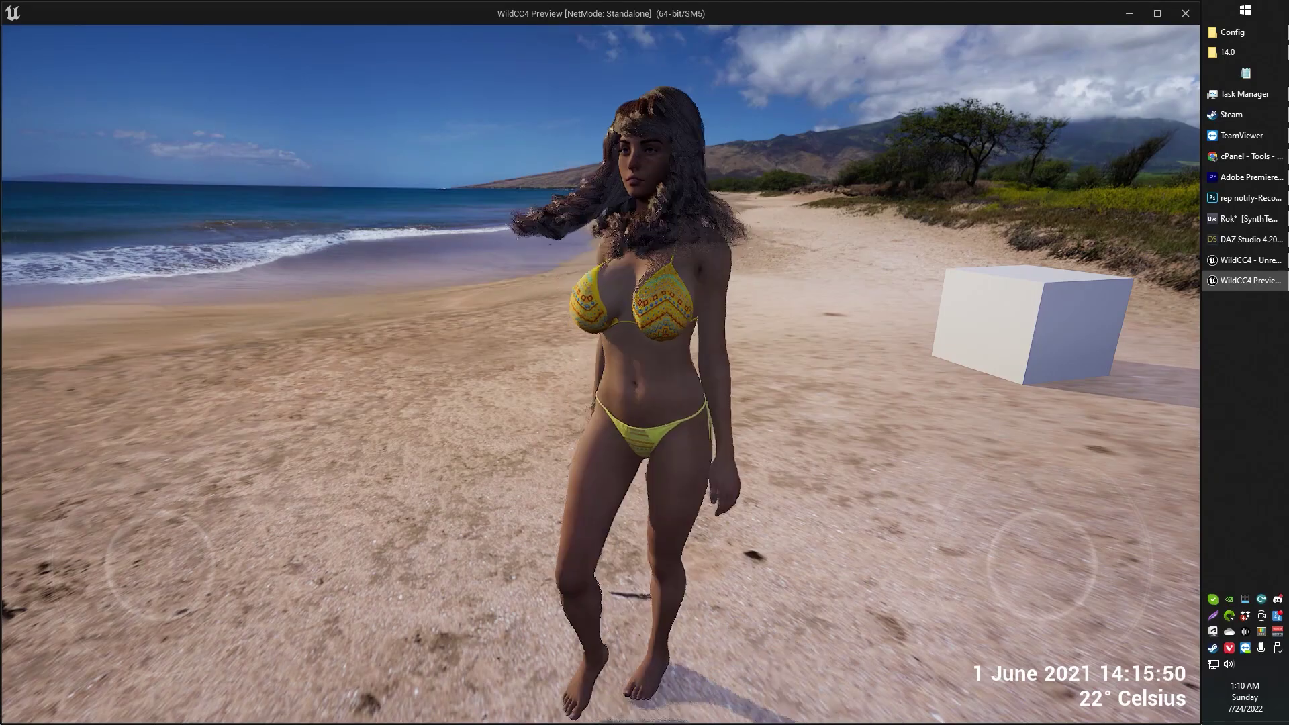
# End the play preview session and switch to DAZ Studio.
pyautogui.press('Escape')
pyautogui.moveTo(867, 400); pyautogui.dragTo(739, 356, button='right')
pyautogui.press('F11')
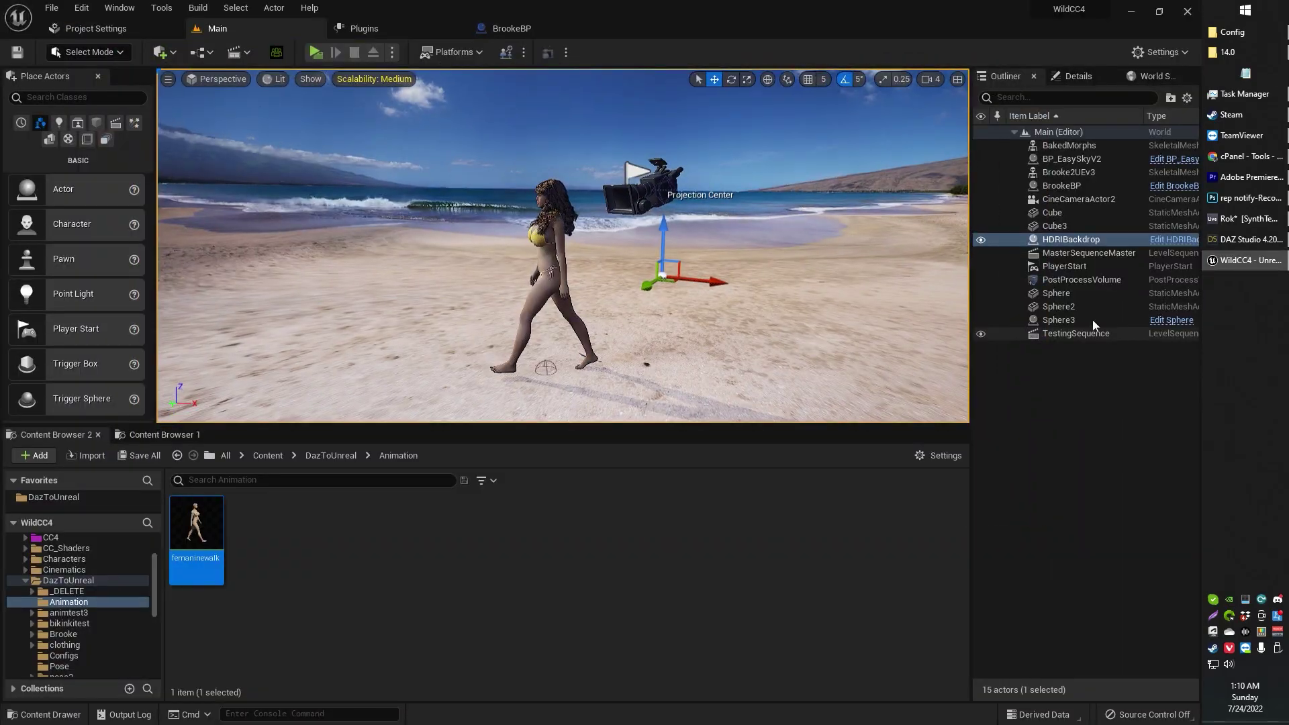
pyautogui.moveTo(1235, 260)
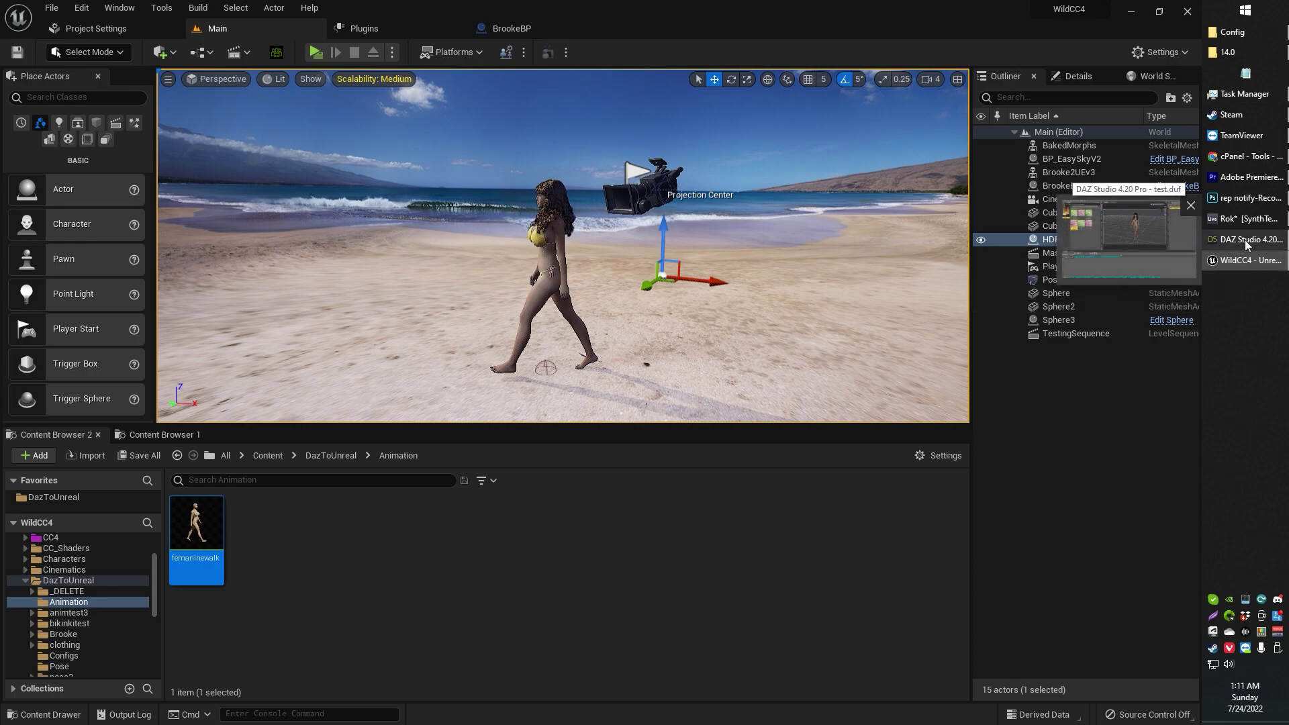
pyautogui.click(1245, 240)
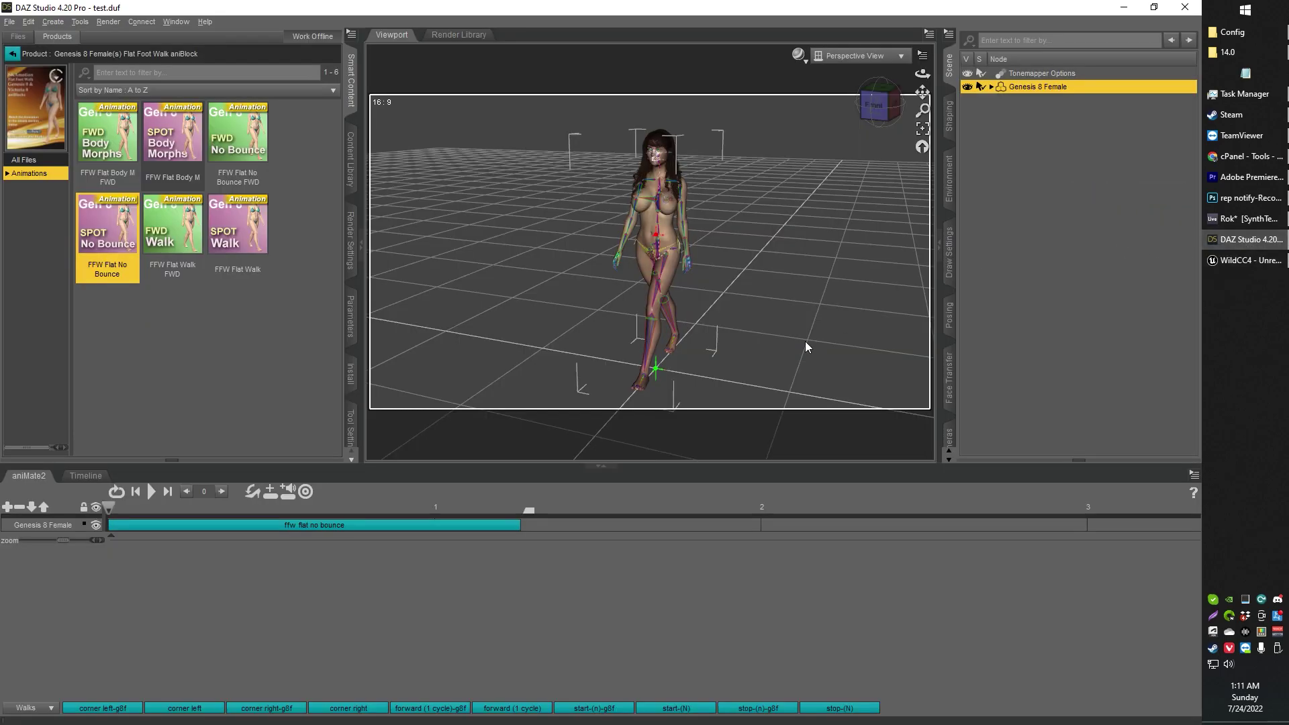
pyautogui.click(307, 524)
pyautogui.press('Delete')
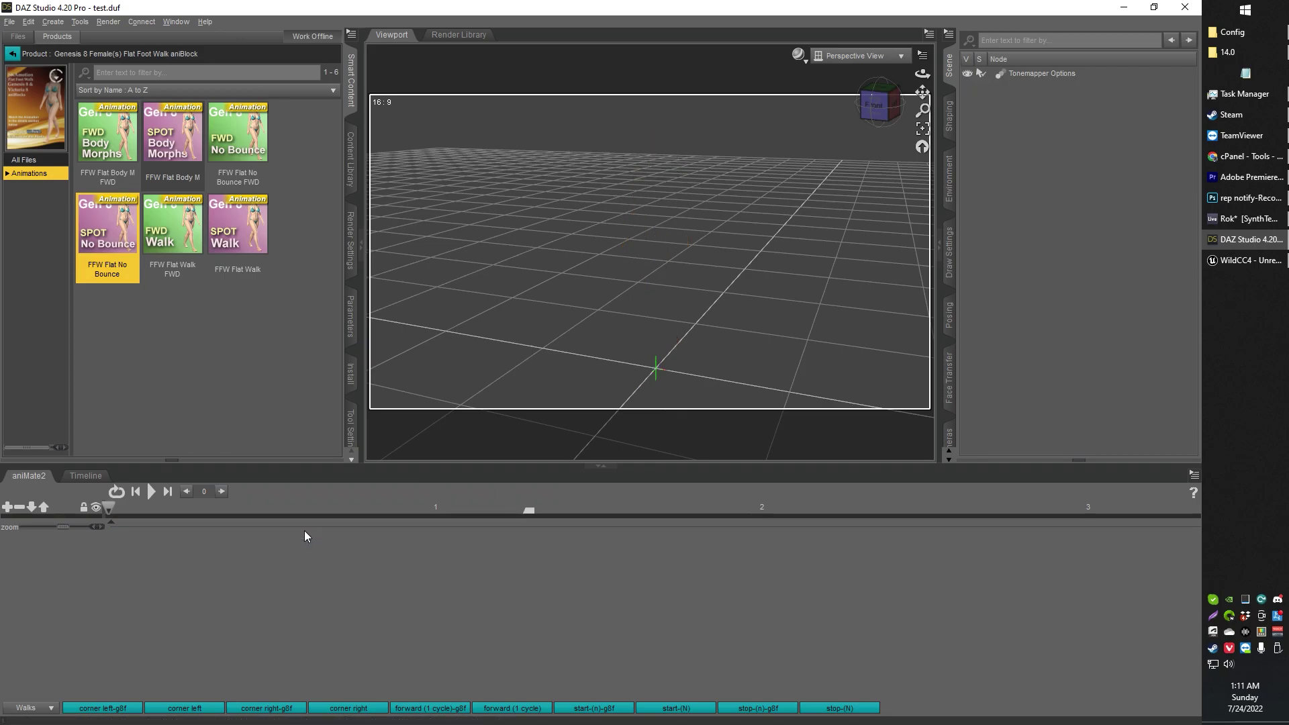
pyautogui.hotkey('ctrl', 'z')
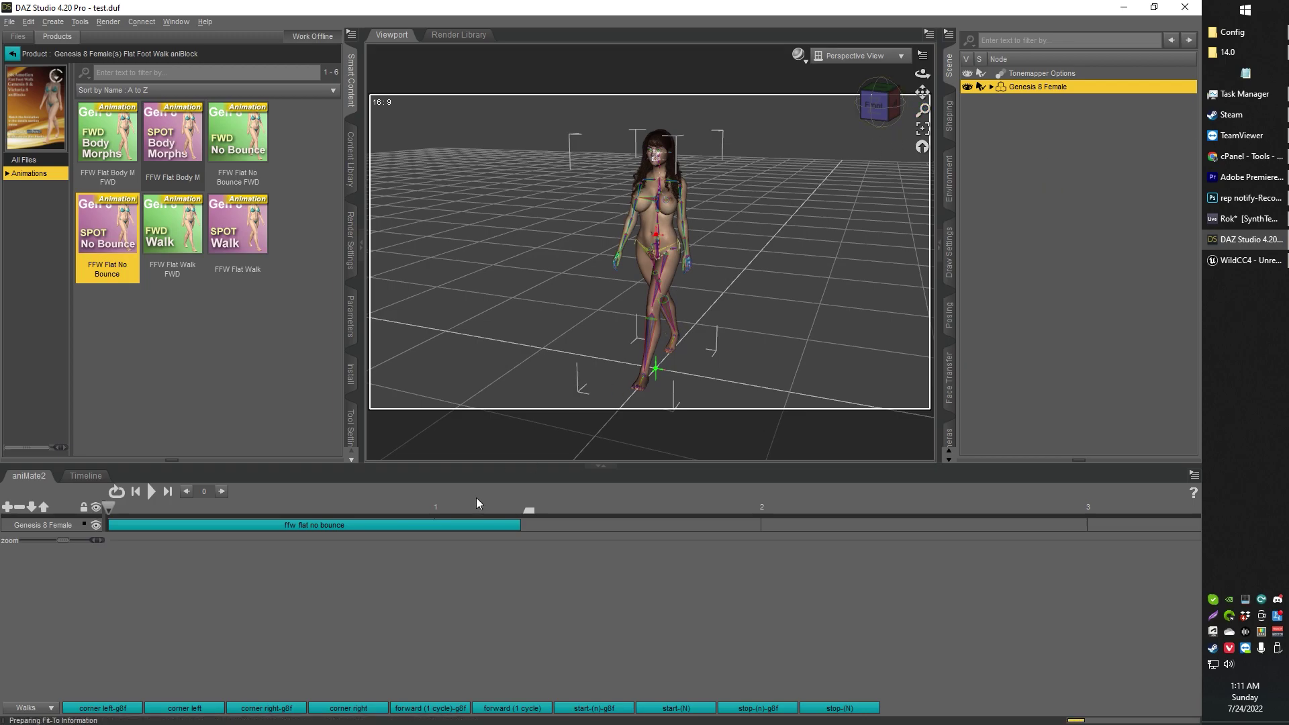
# Delete the ffw flat no bounce aniBlock from the Genesis 8 Female animation track.
pyautogui.rightClick(374, 525)
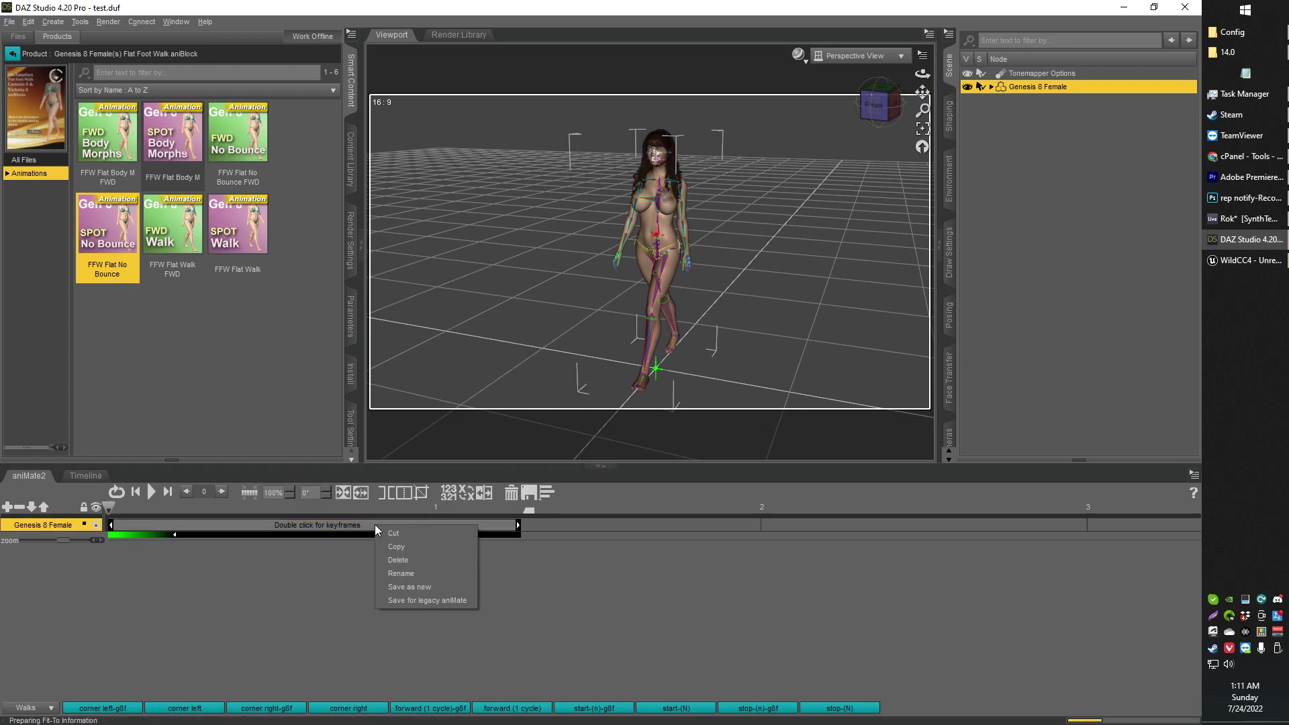
pyautogui.click(412, 560)
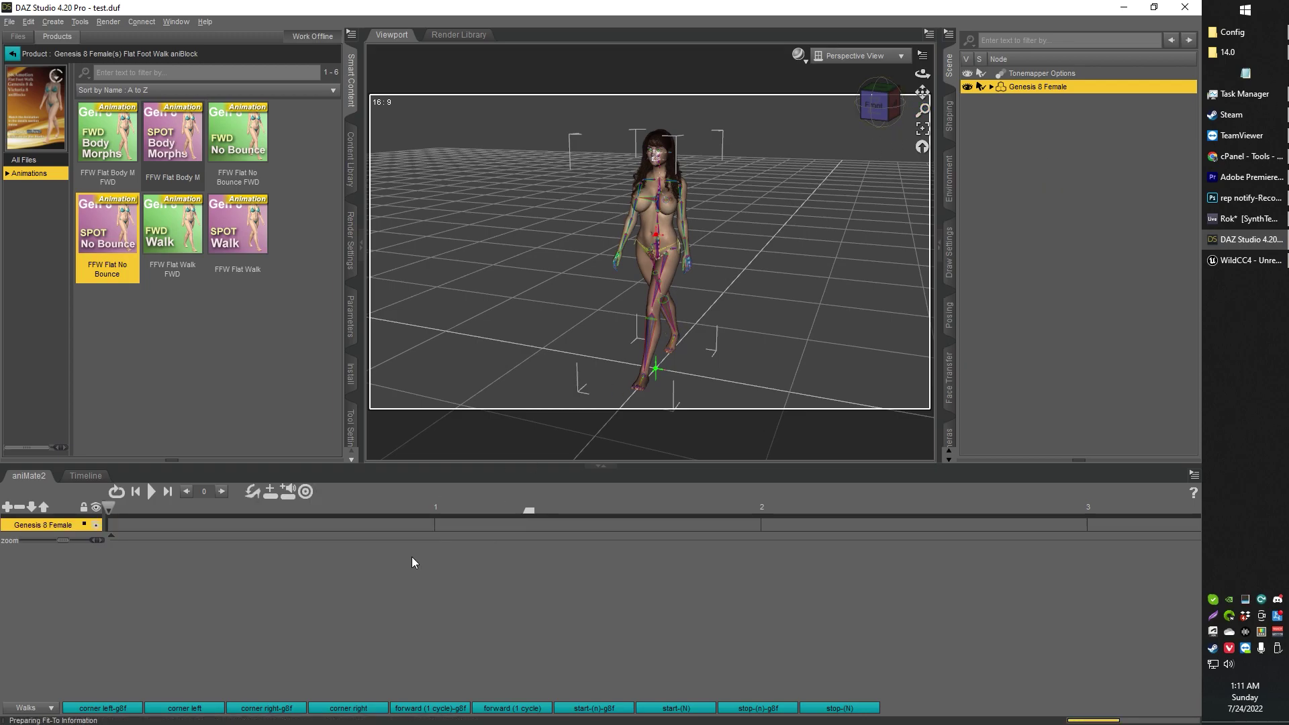
pyautogui.click(41, 709)
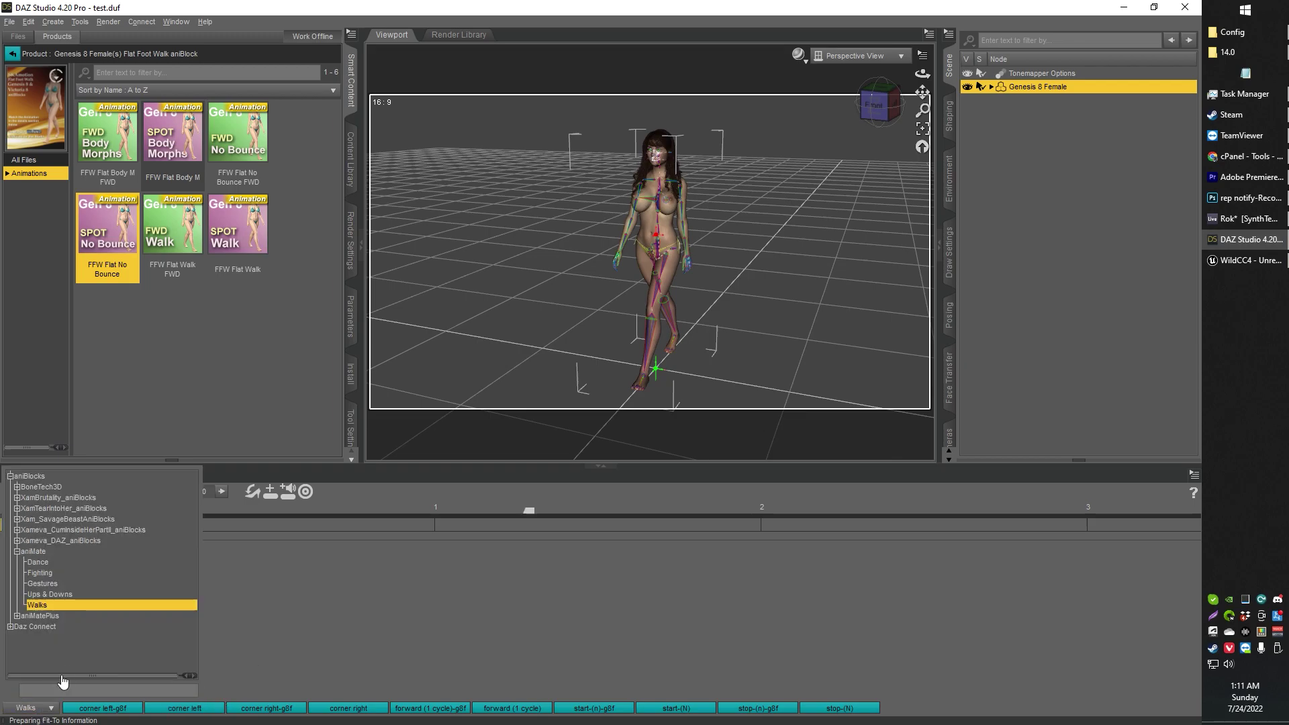
pyautogui.click(67, 604)
pyautogui.click(260, 321)
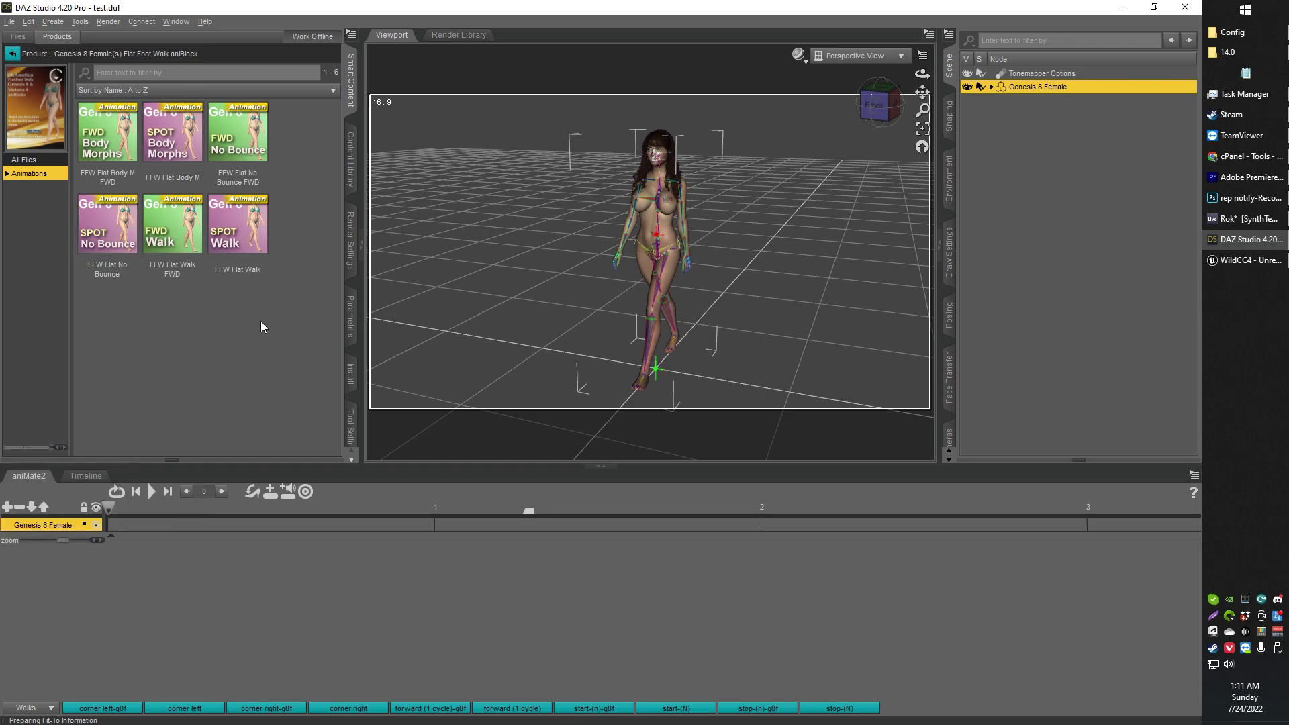
# Add Jog NoBounce FWD from the Jogging aniBlocks for Genesis 8 Female product to the start of the figure's track and play it.
pyautogui.click(14, 57)
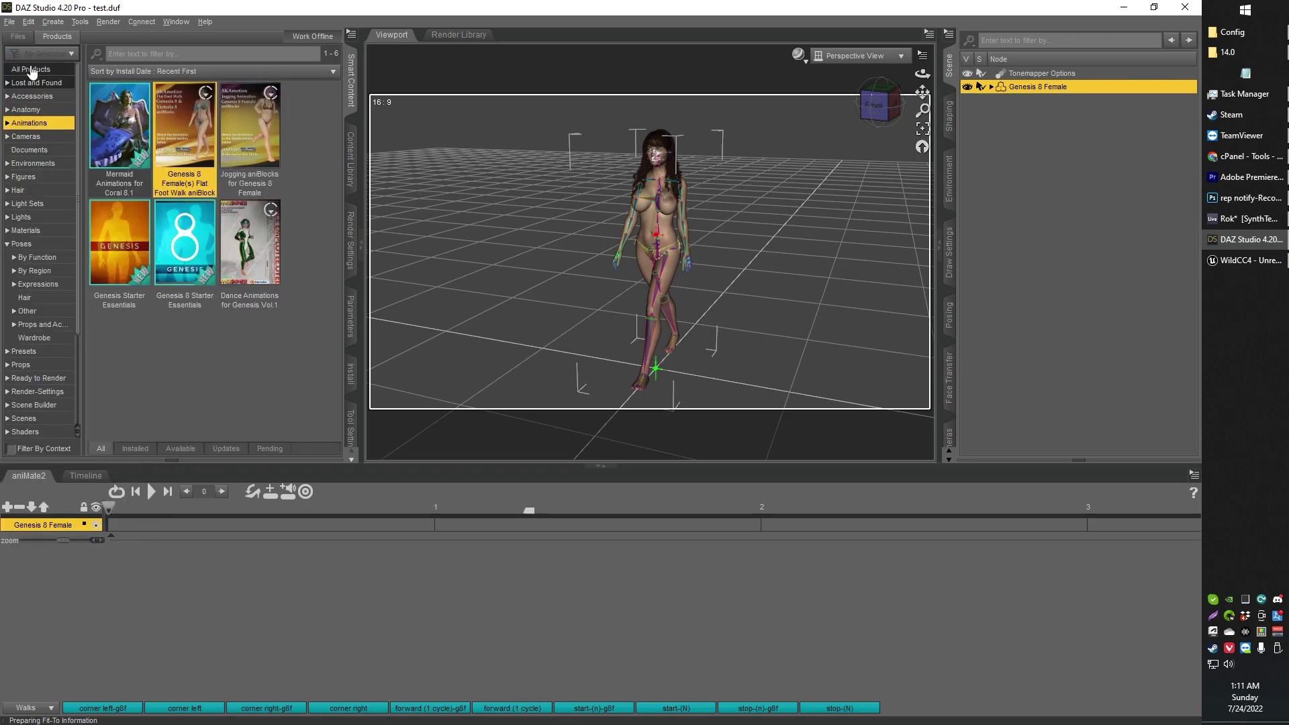
pyautogui.doubleClick(275, 152)
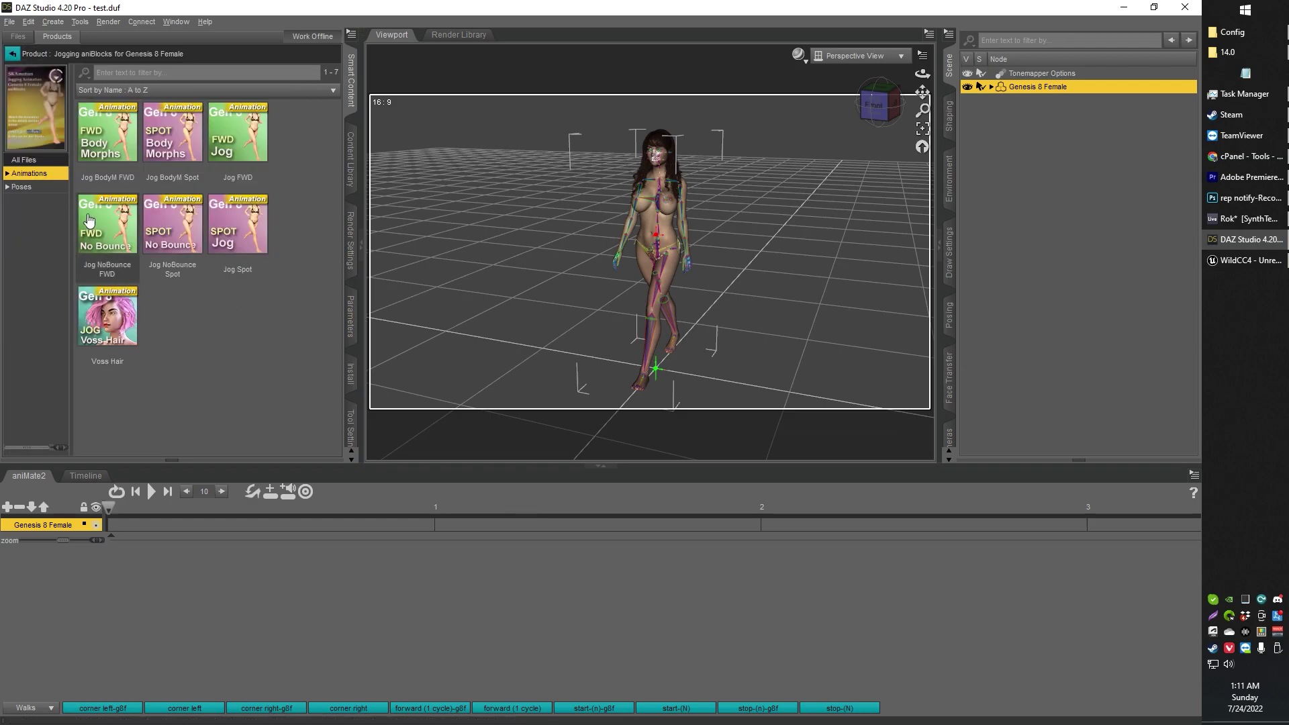
pyautogui.click(107, 221)
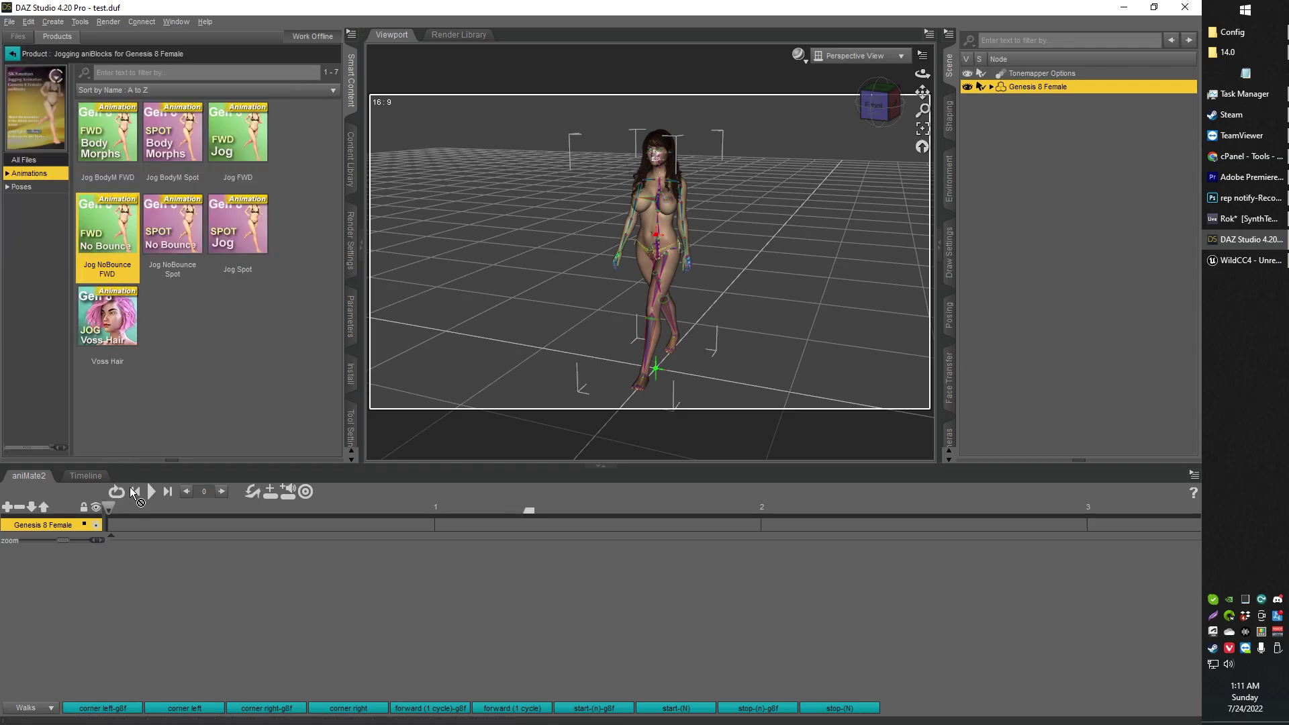
pyautogui.moveTo(130, 525); pyautogui.dragTo(115, 525)
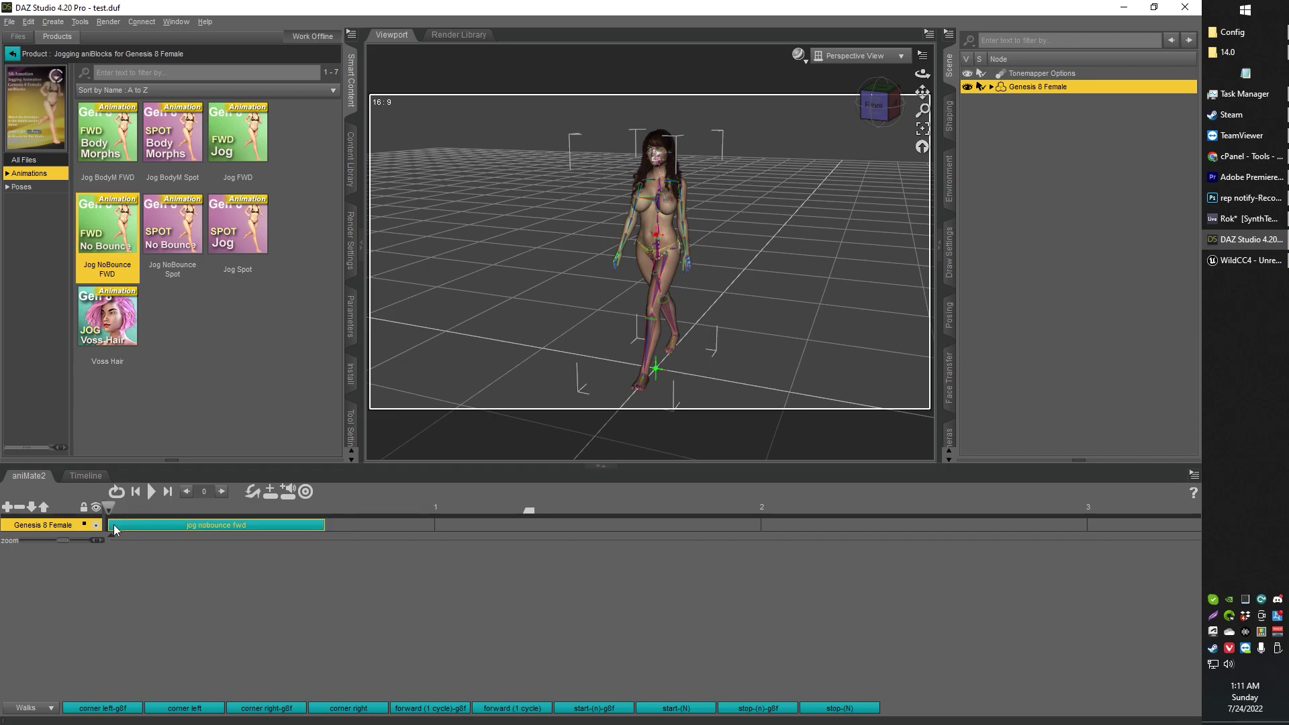
pyautogui.click(151, 490)
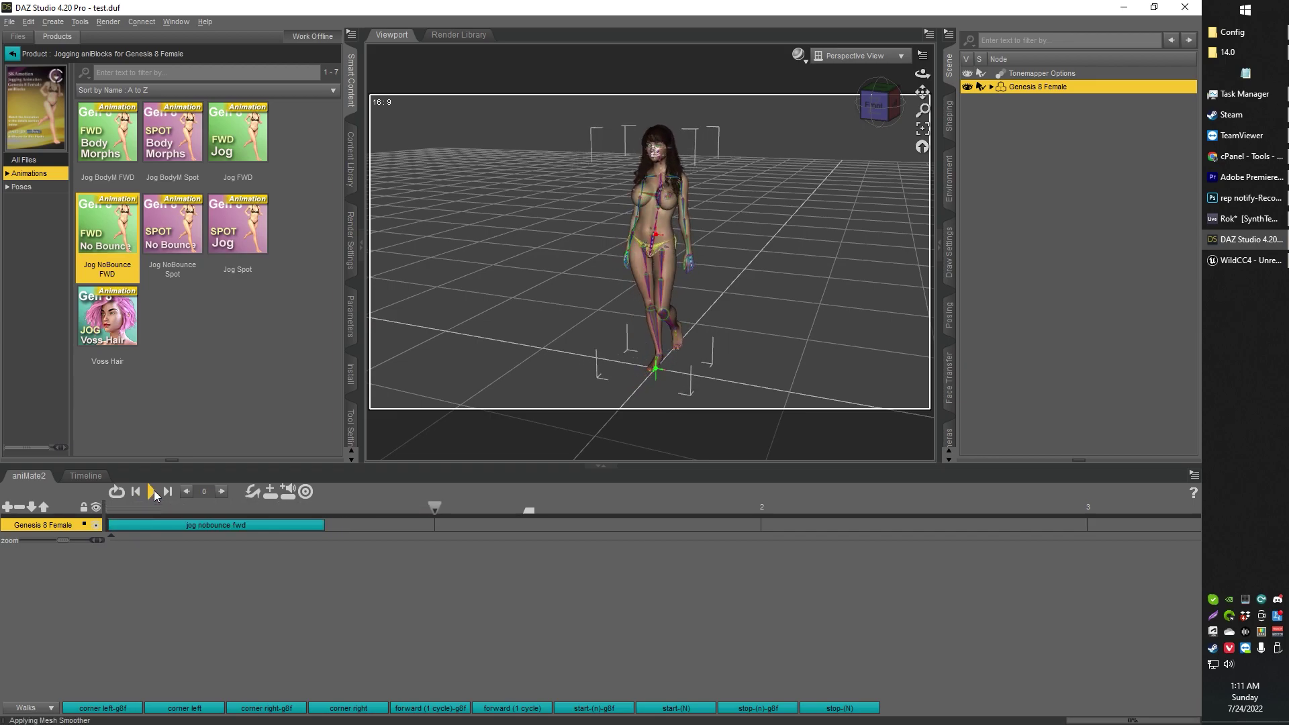
# Clear the Genesis 8 Female figure's animation from the timeline and return the playhead to frame 0 in aniMate2.
pyautogui.click(85, 475)
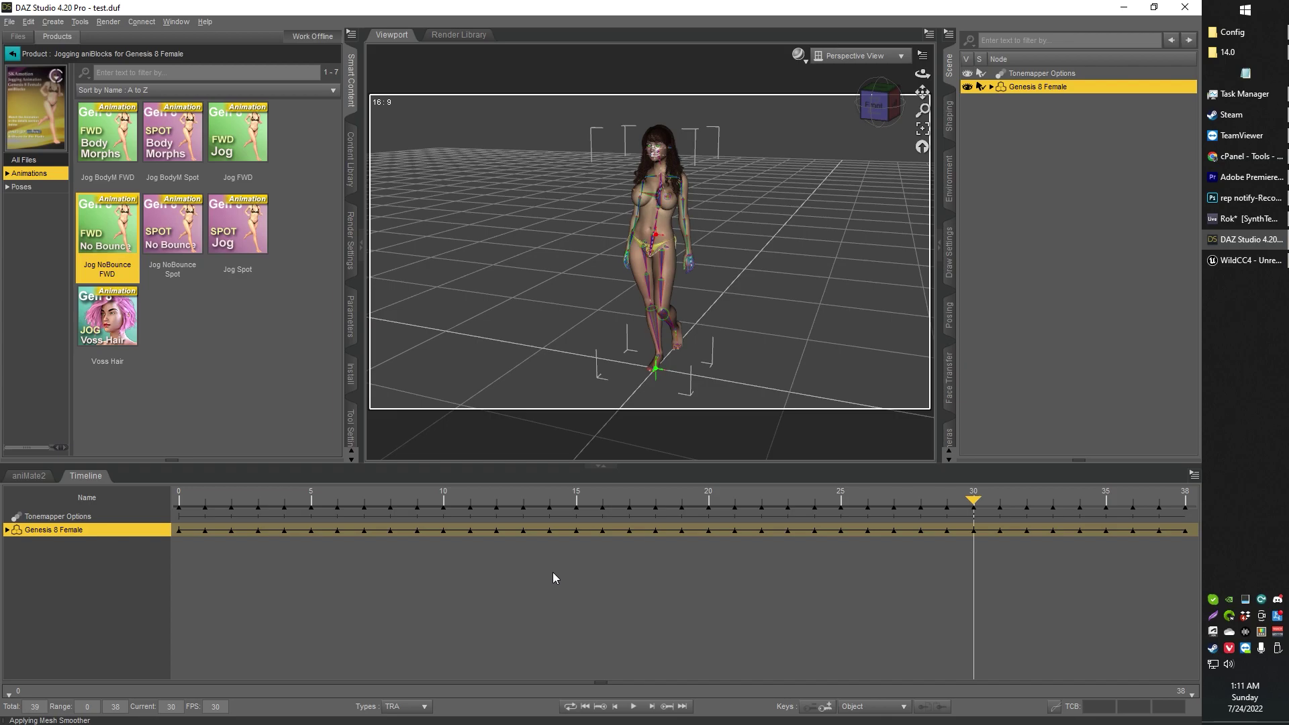
pyautogui.hotkey('ctrl', 'a')
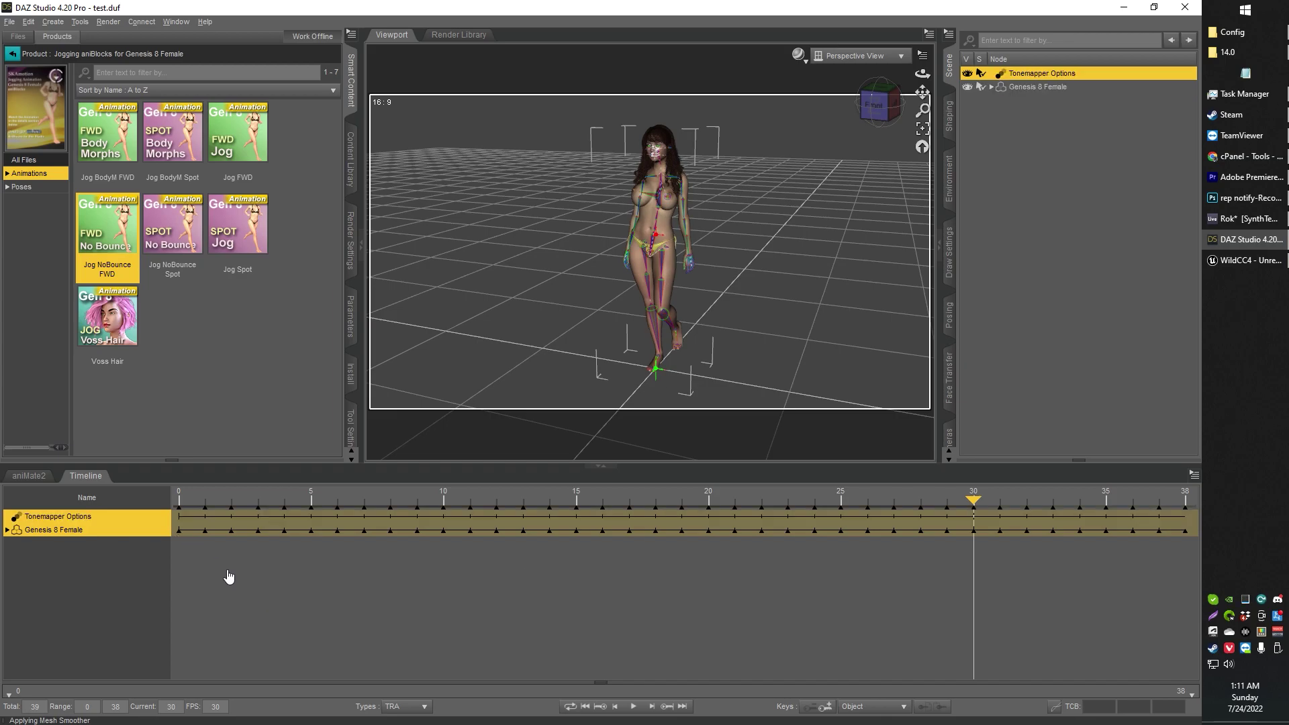
pyautogui.click(60, 25)
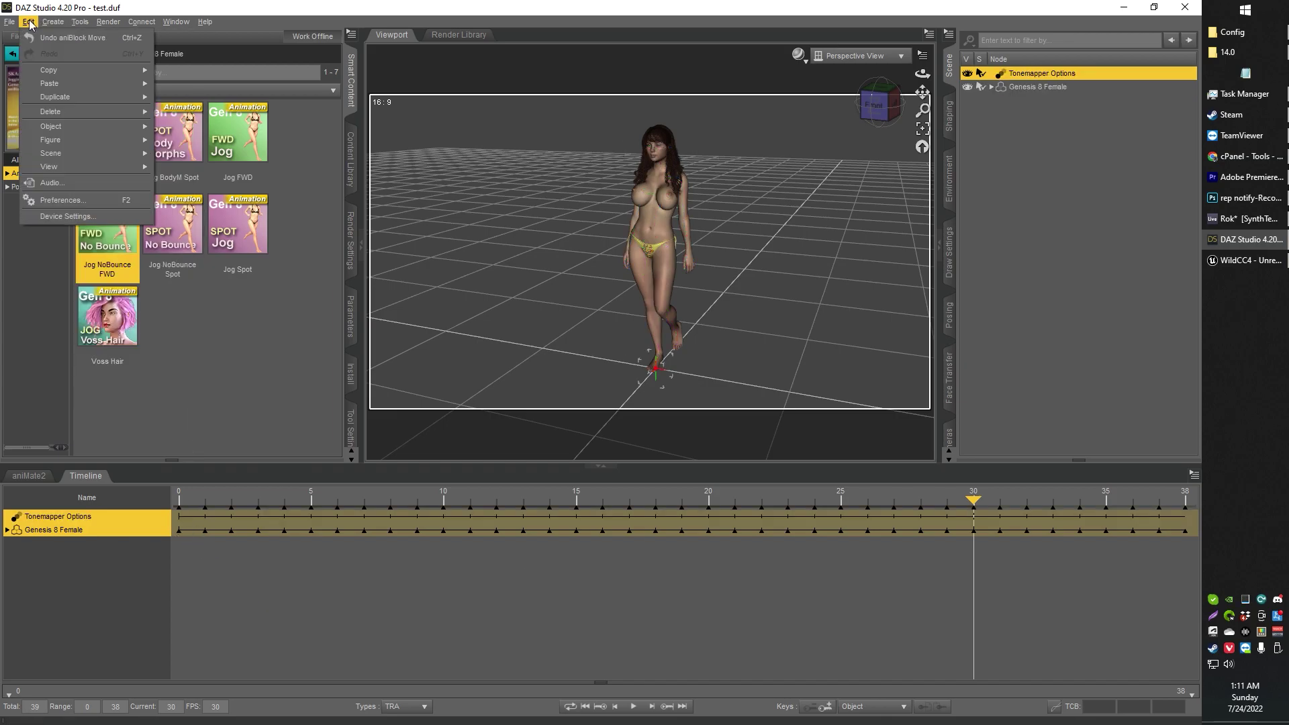
pyautogui.moveTo(59, 131)
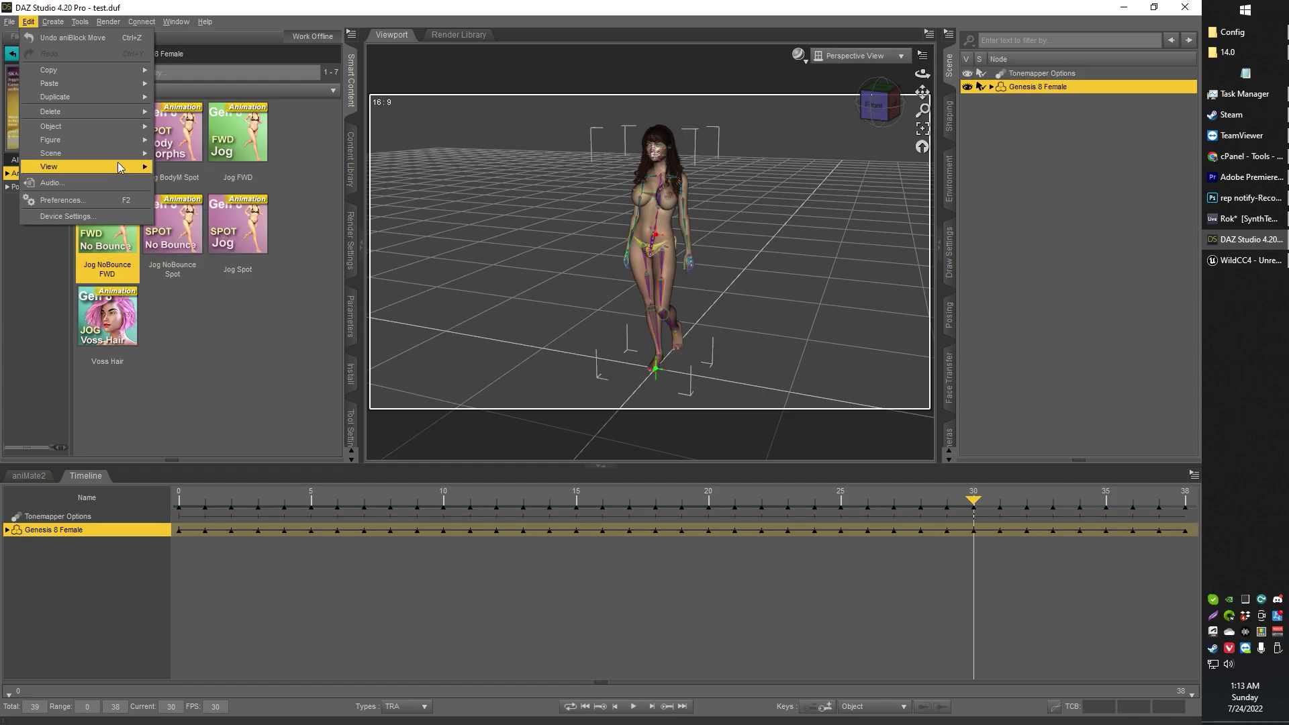
pyautogui.moveTo(95, 144)
pyautogui.moveTo(233, 304)
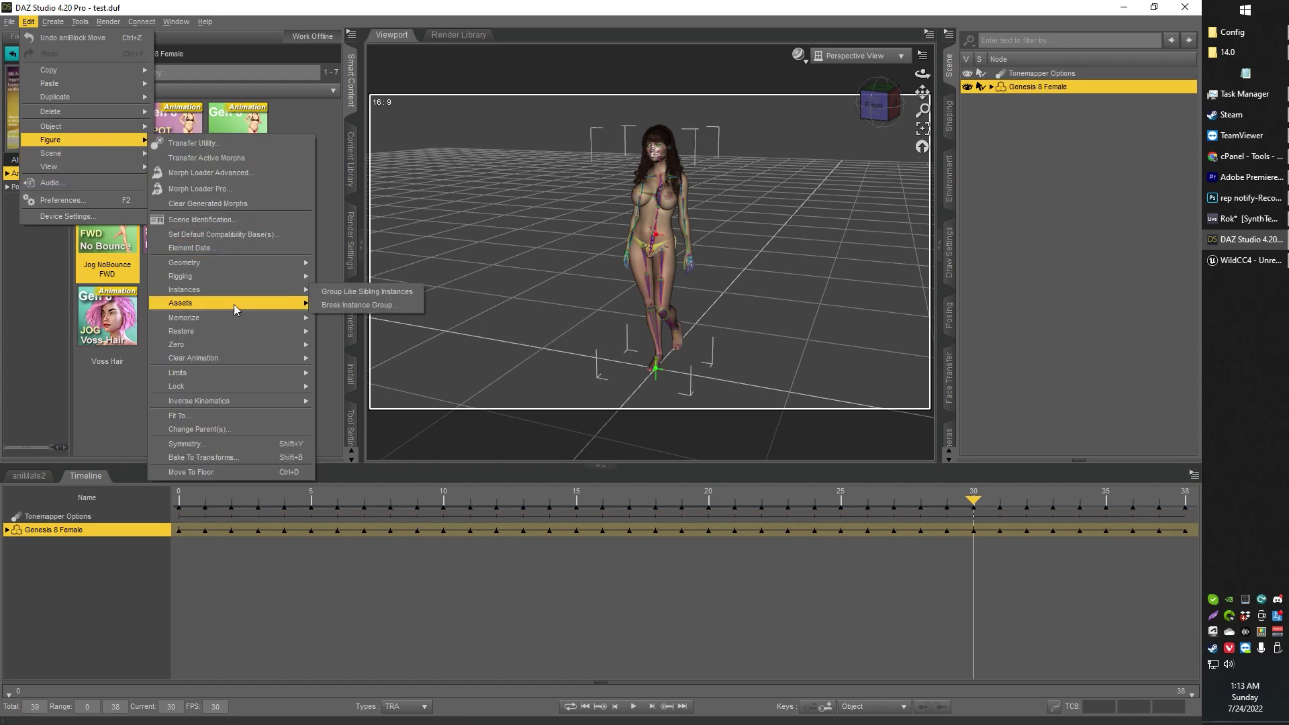
pyautogui.moveTo(232, 359)
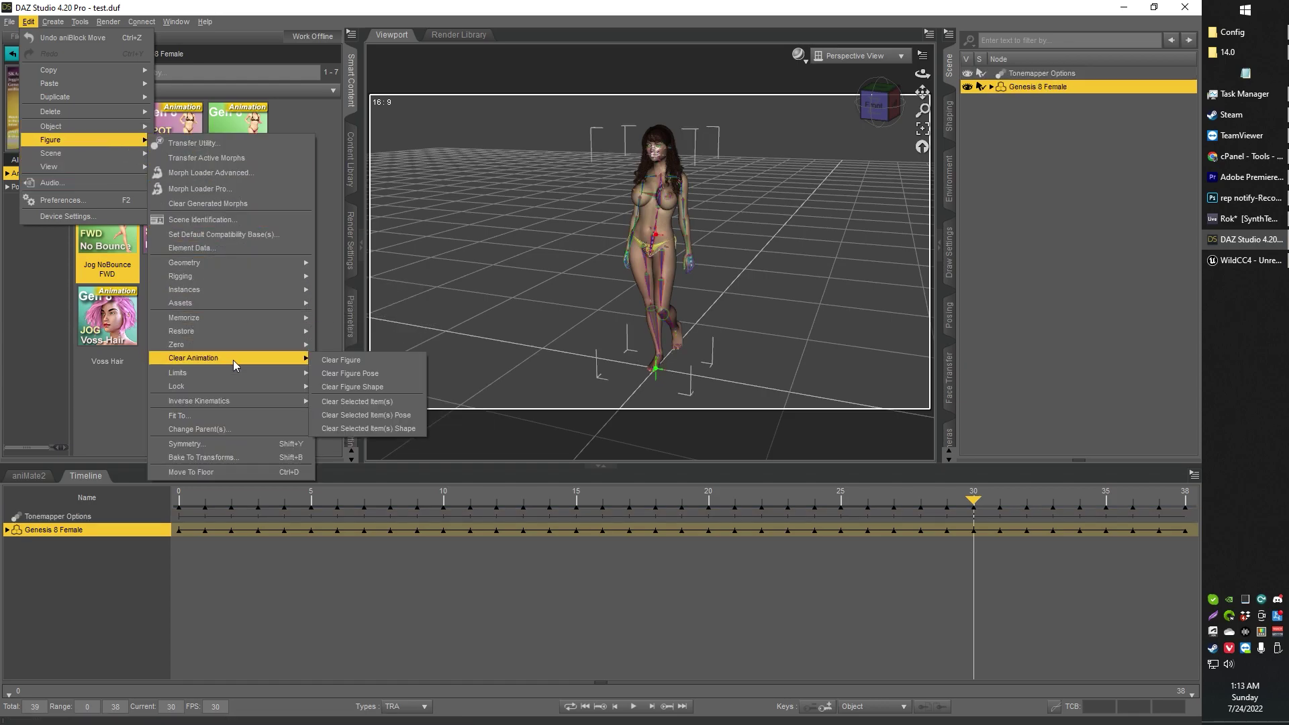
pyautogui.click(328, 363)
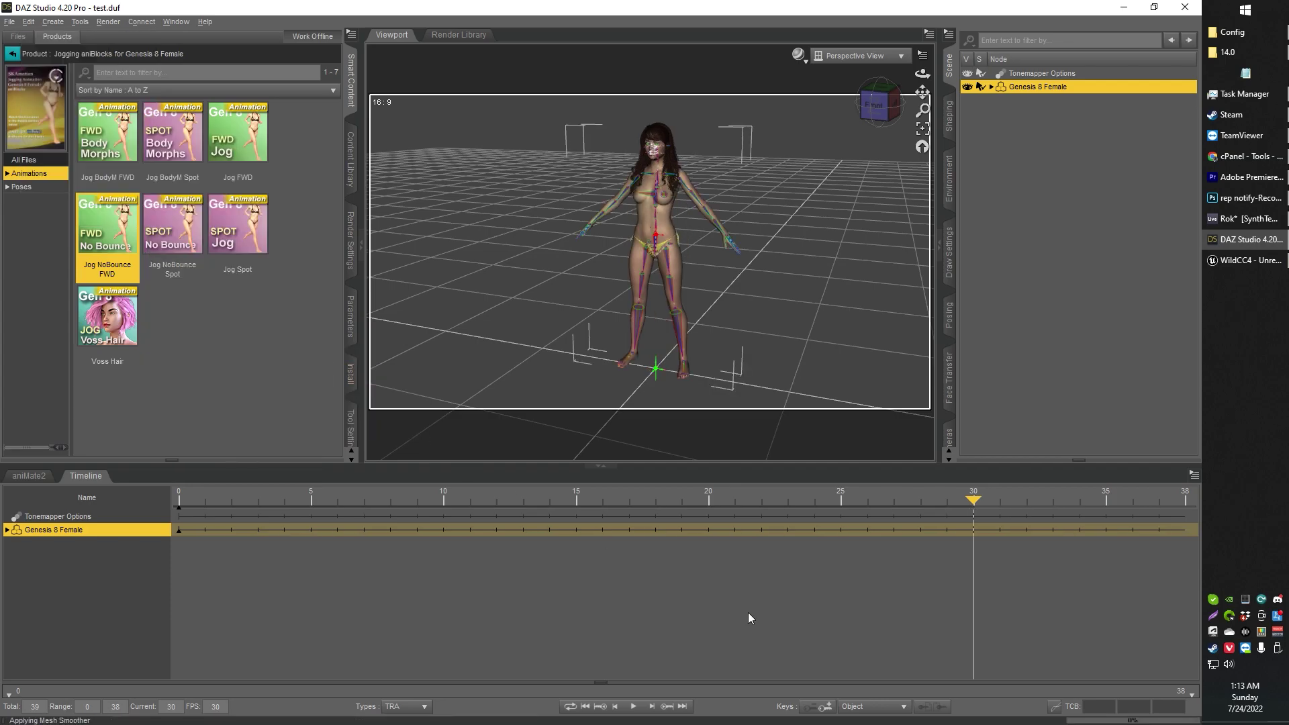
pyautogui.moveTo(972, 501); pyautogui.dragTo(176, 502)
pyautogui.click(31, 476)
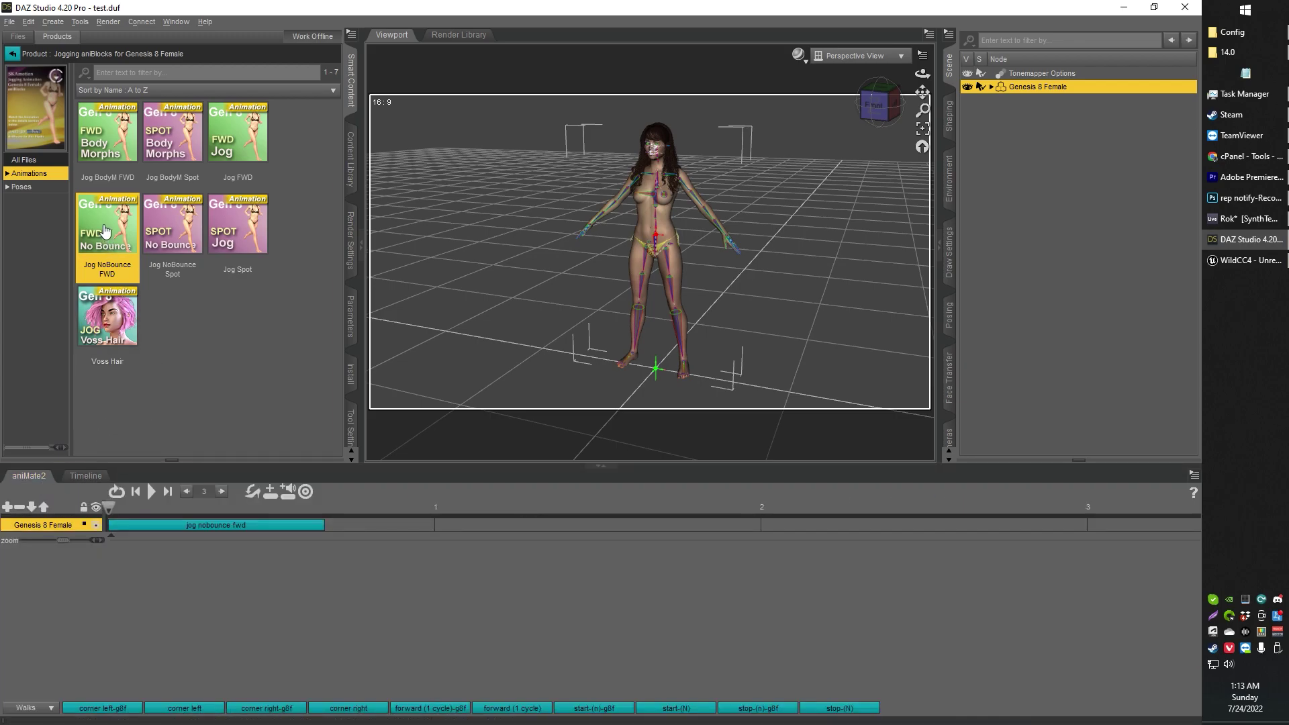
# Try adding a second Jog NoBounce FWD aniBlock to the Genesis 8 Female track.
pyautogui.moveTo(129, 331); pyautogui.dragTo(124, 329)
pyautogui.moveTo(166, 505); pyautogui.dragTo(152, 522)
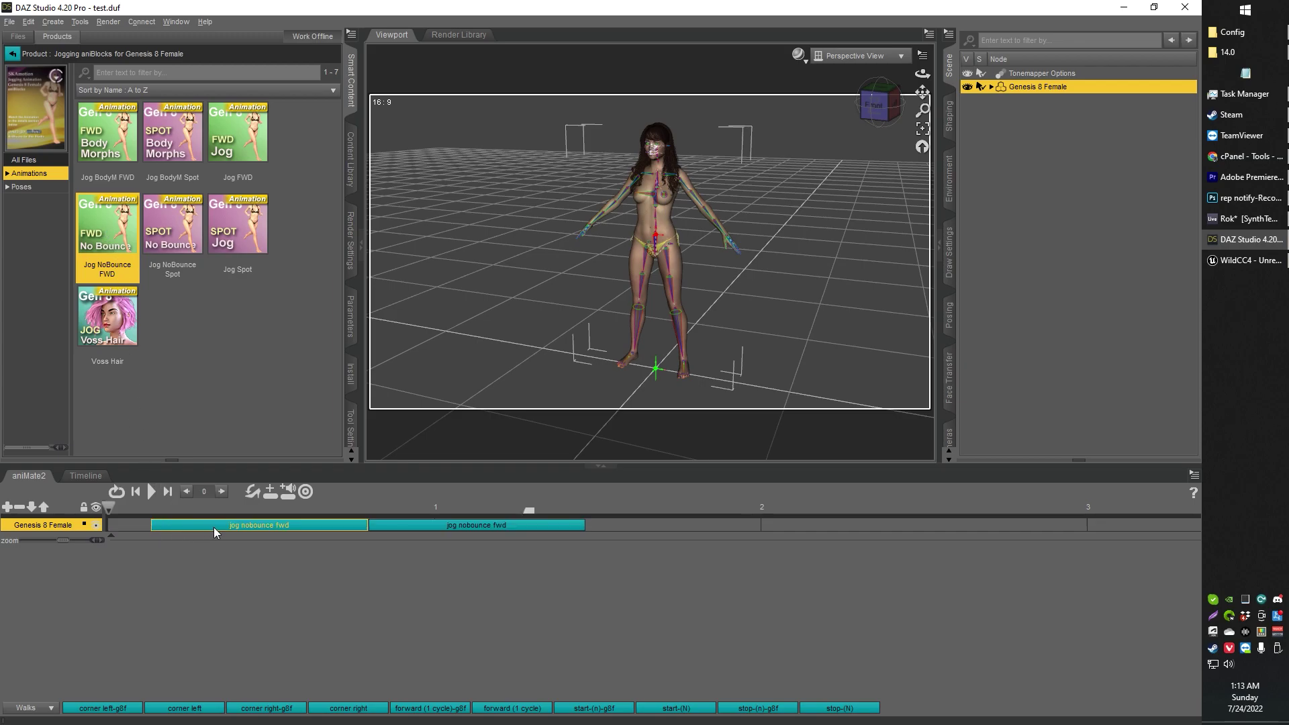
pyautogui.press('Delete')
pyautogui.moveTo(388, 526); pyautogui.dragTo(128, 514)
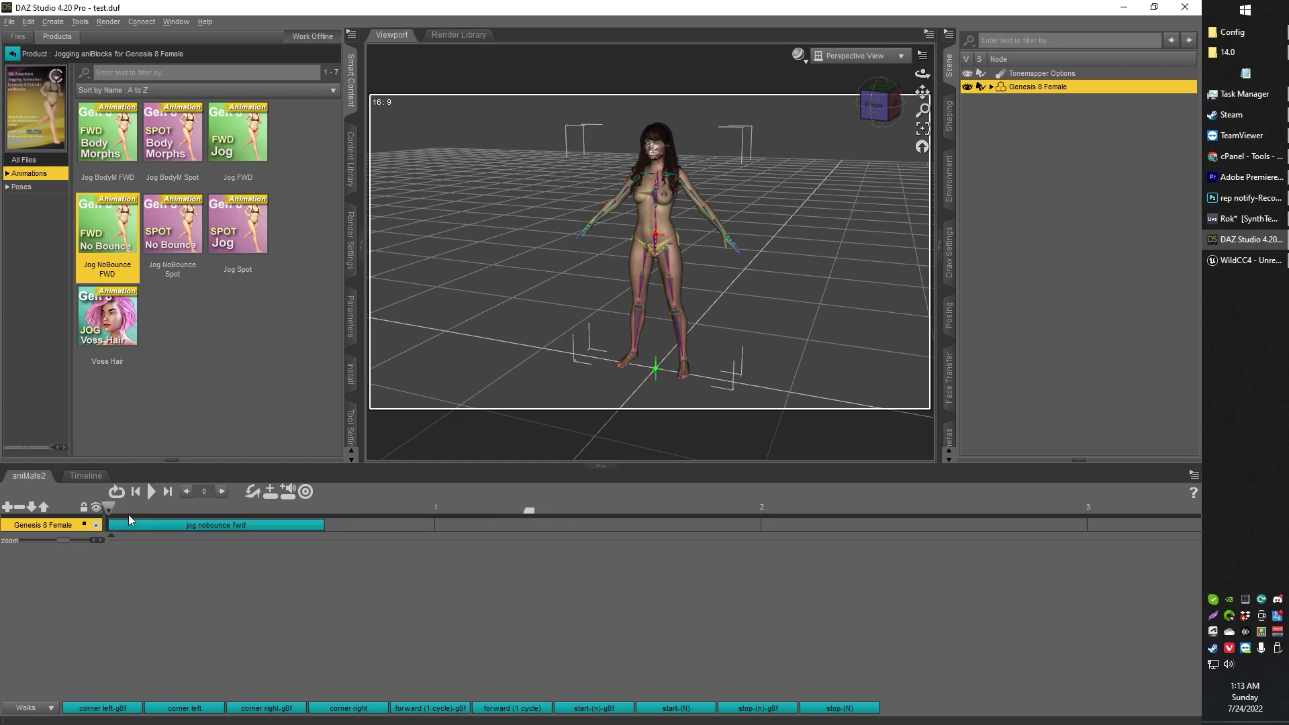
# Play the jog nobounce fwd aniBlock, remove it from the Genesis 8 Female track and return the playhead to frame 0.
pyautogui.click(149, 492)
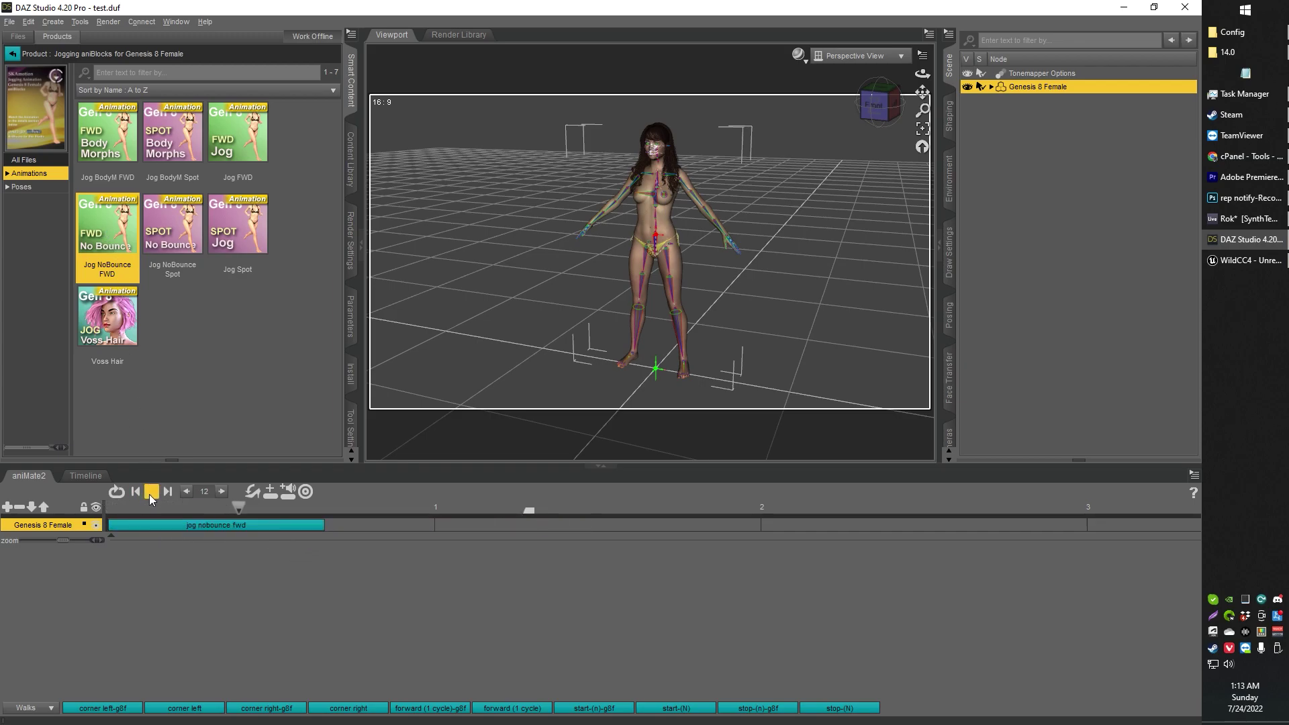
pyautogui.rightClick(224, 523)
pyautogui.rightClick(198, 525)
pyautogui.rightClick(198, 525)
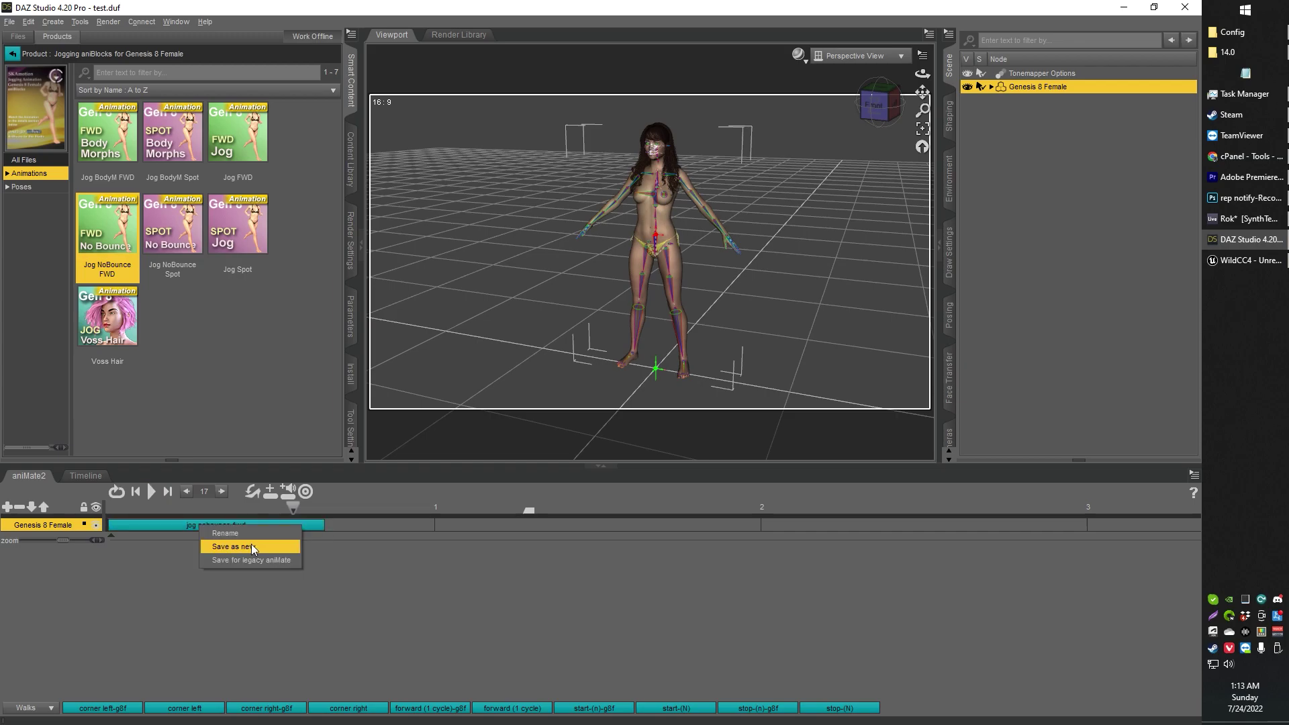
pyautogui.click(176, 526)
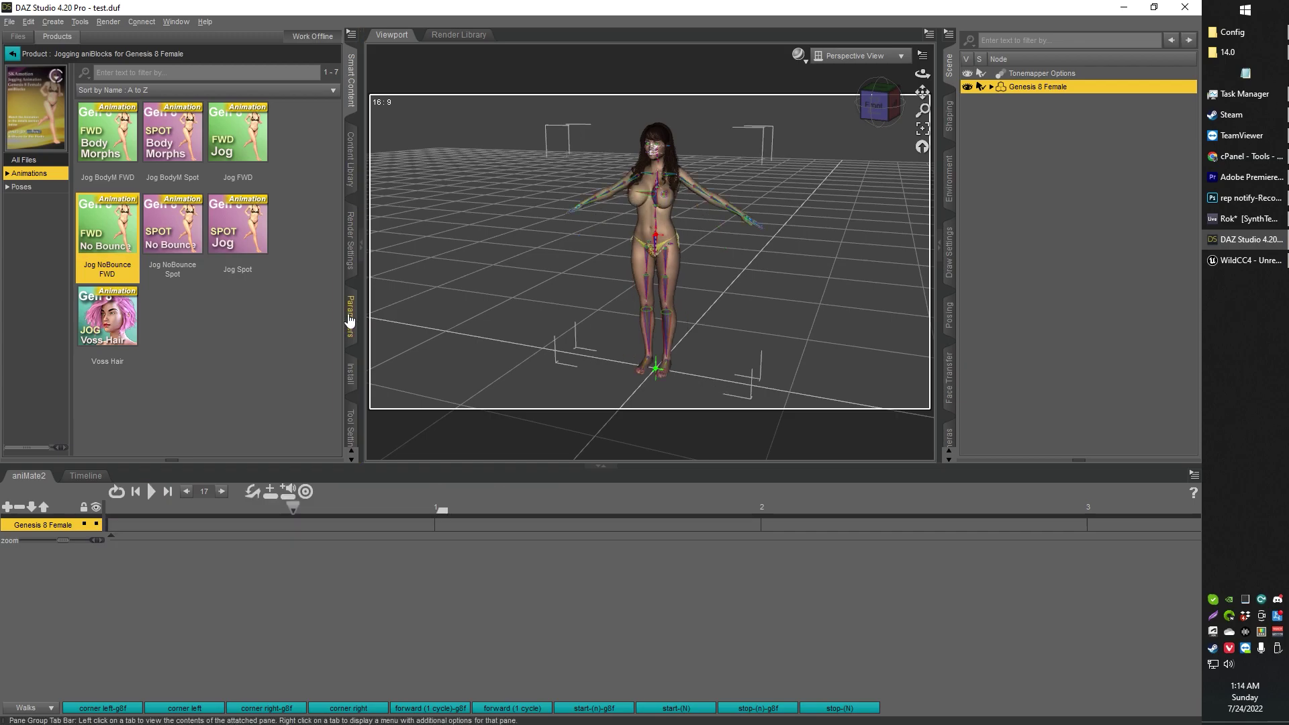
pyautogui.click(136, 492)
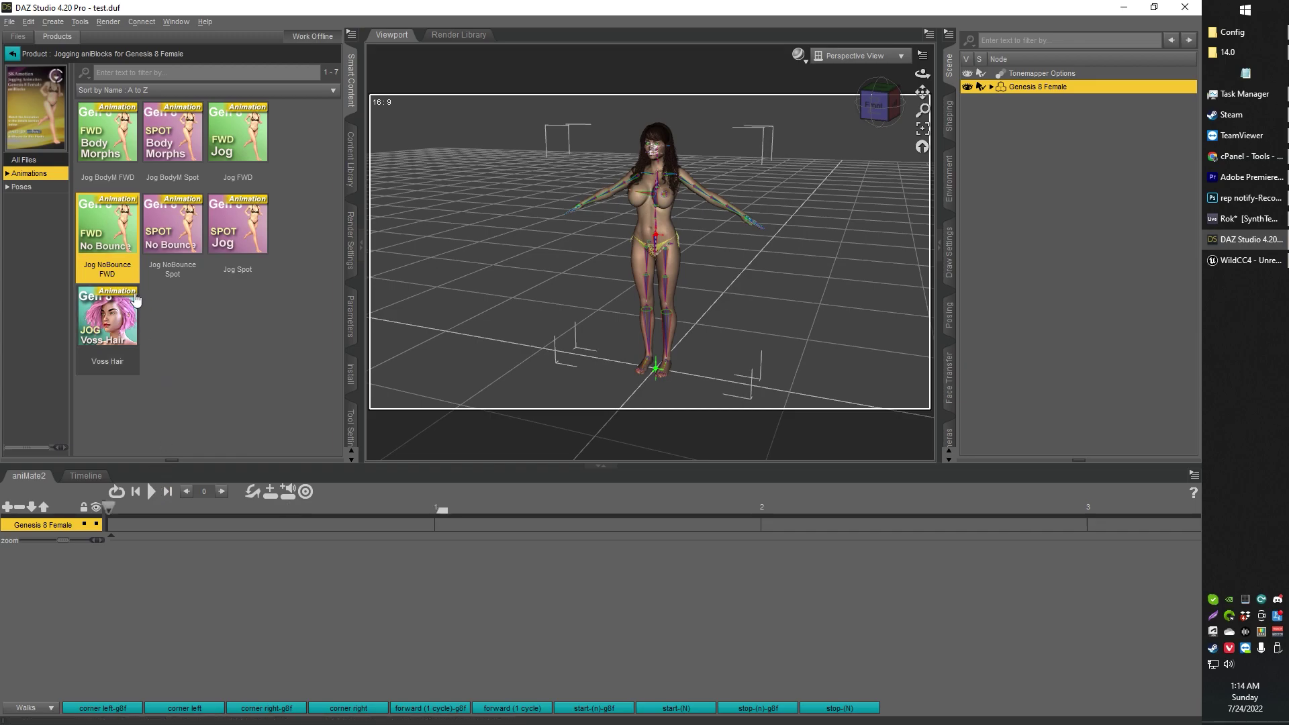
# Add the Jog NoBounce Spot aniBlock to the start of the Genesis 8 Female track instead of the forward version.
pyautogui.doubleClick(120, 234)
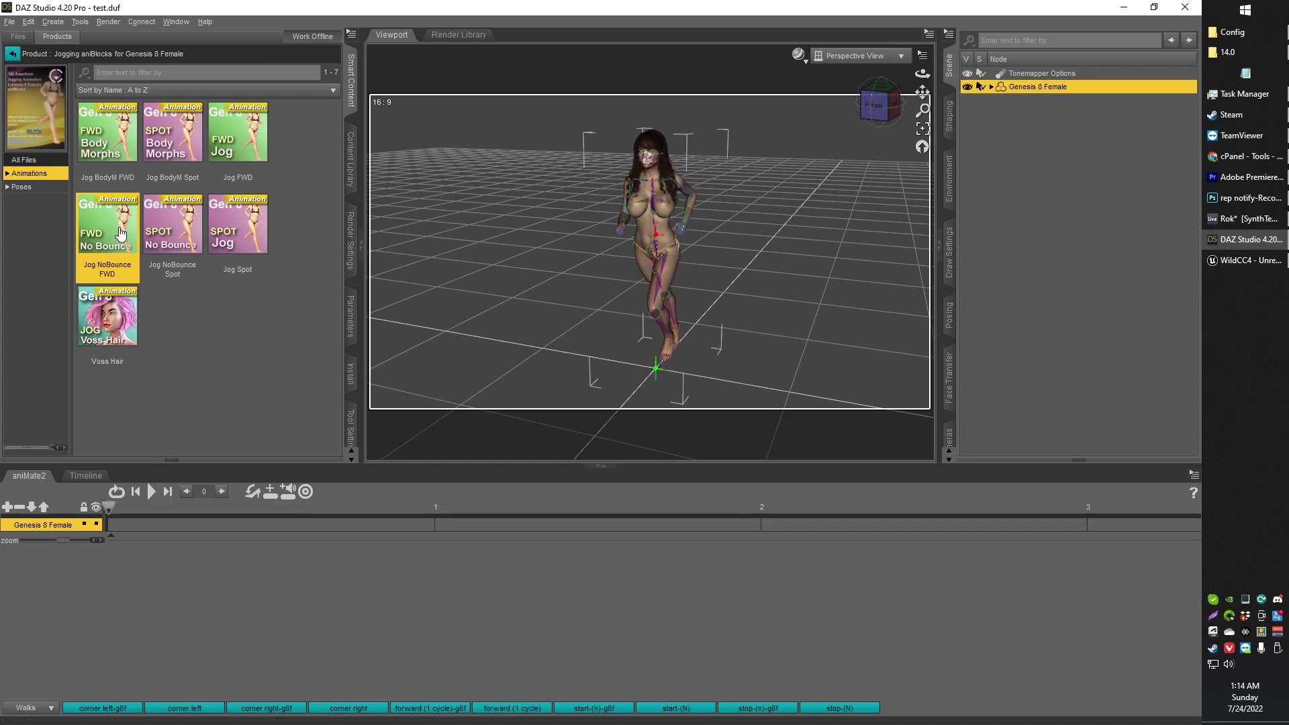
pyautogui.doubleClick(186, 241)
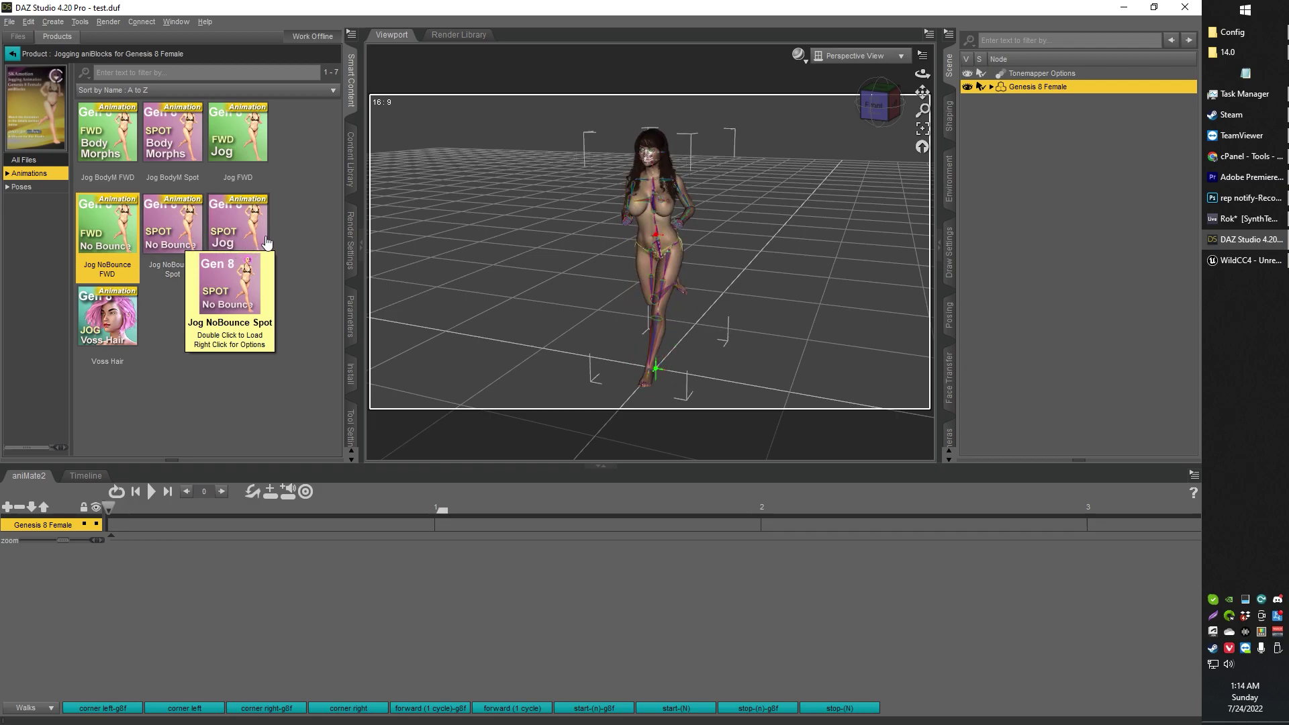
pyautogui.doubleClick(188, 247)
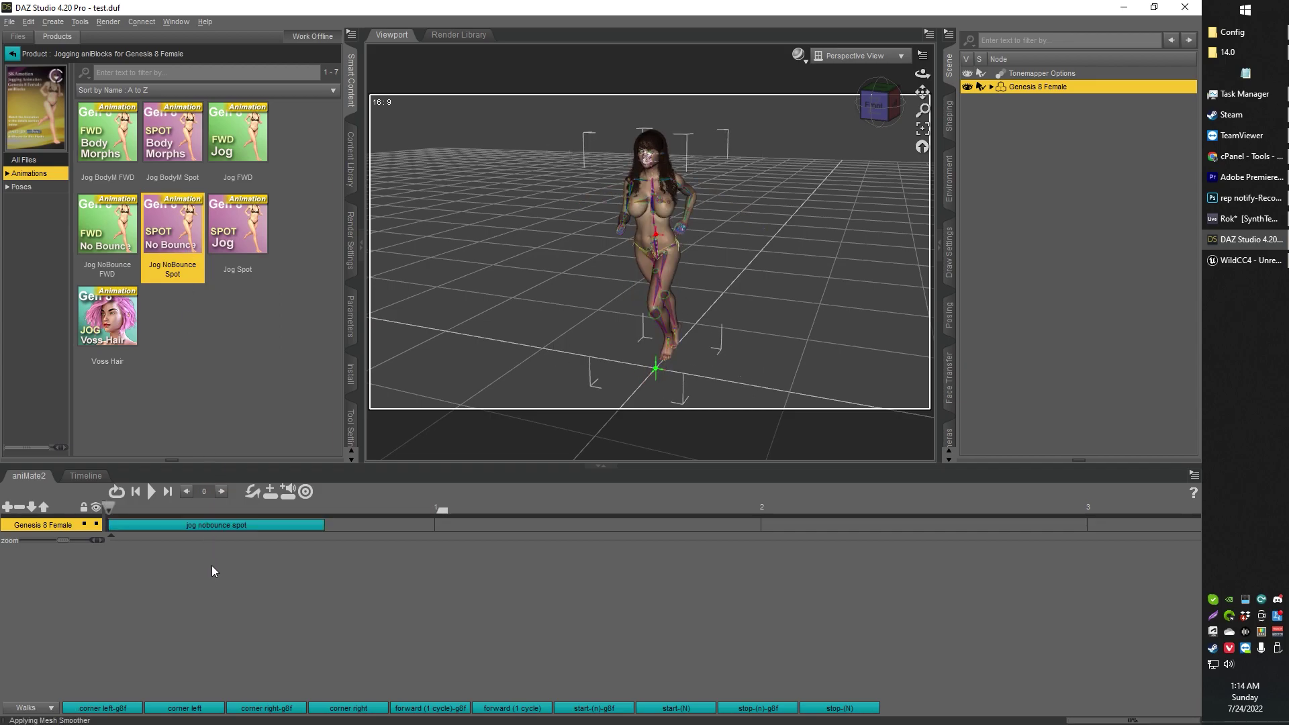
# Bake the jog nobounce spot aniBlock to studio keyframes and check the keys on the DAZ Timeline.
pyautogui.rightClick(159, 569)
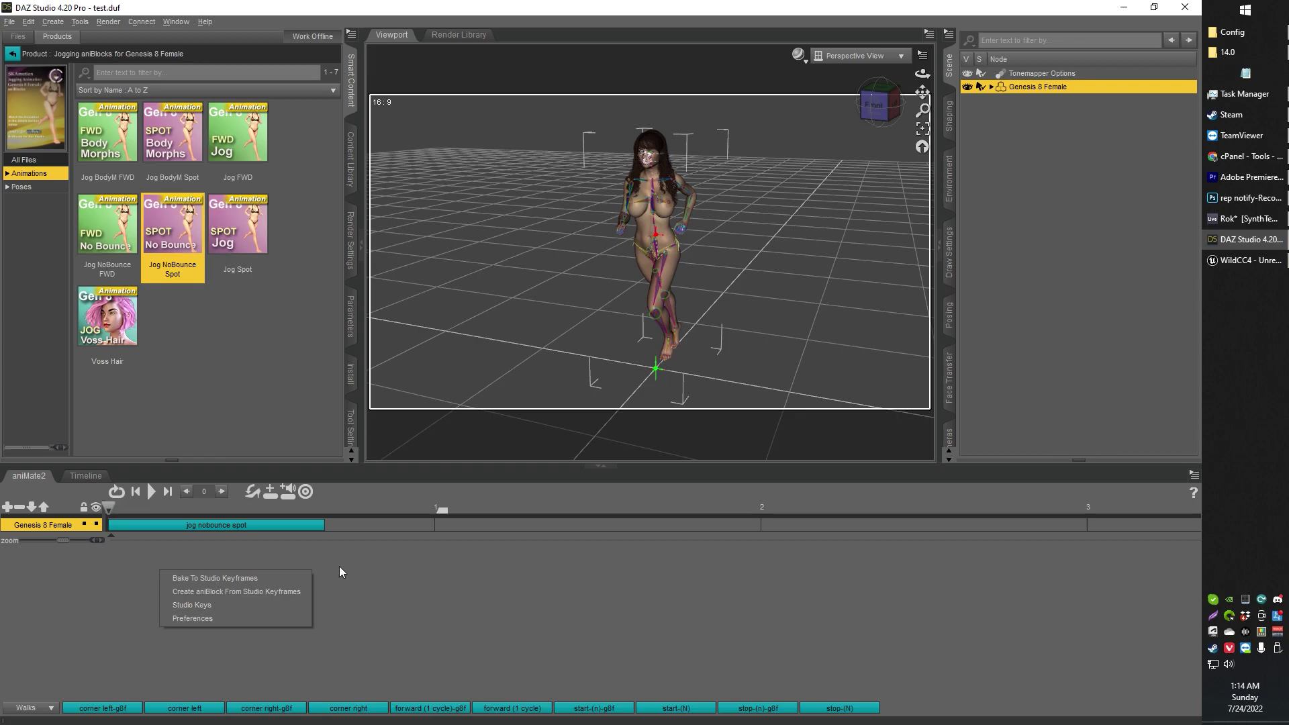
pyautogui.click(220, 577)
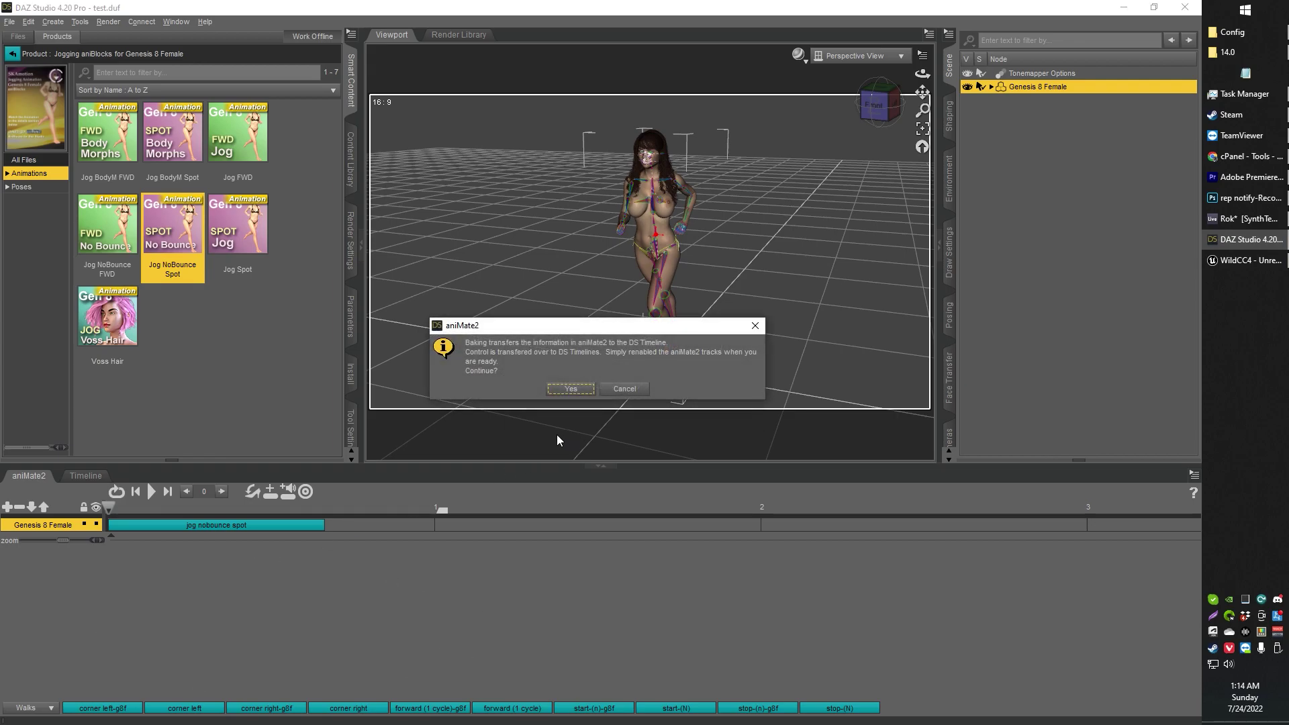
pyautogui.click(570, 389)
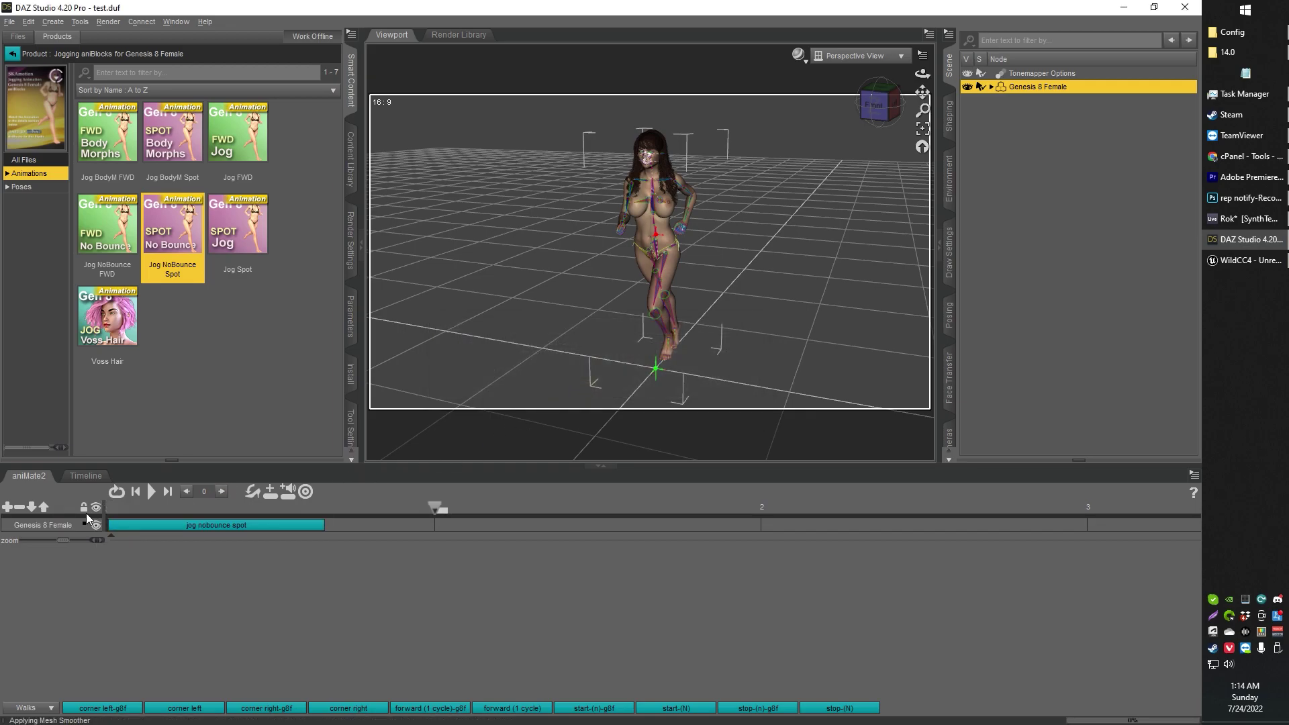
pyautogui.click(85, 475)
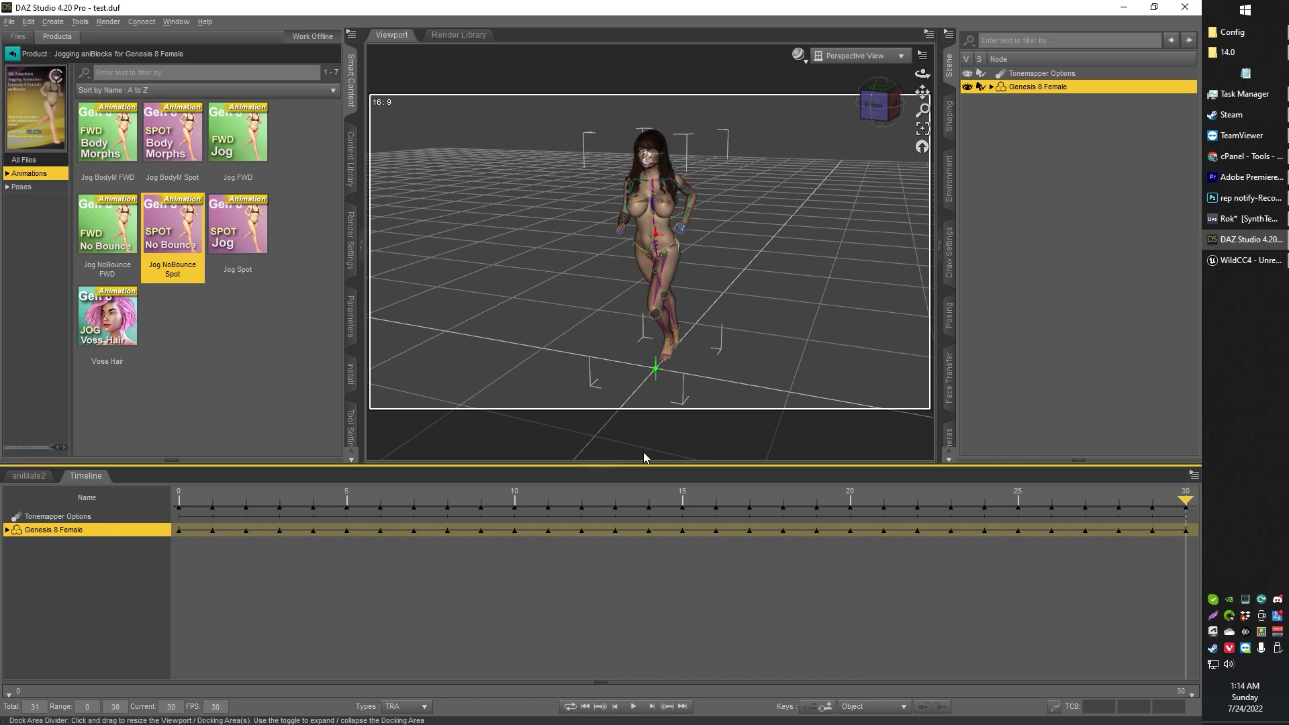
pyautogui.click(29, 475)
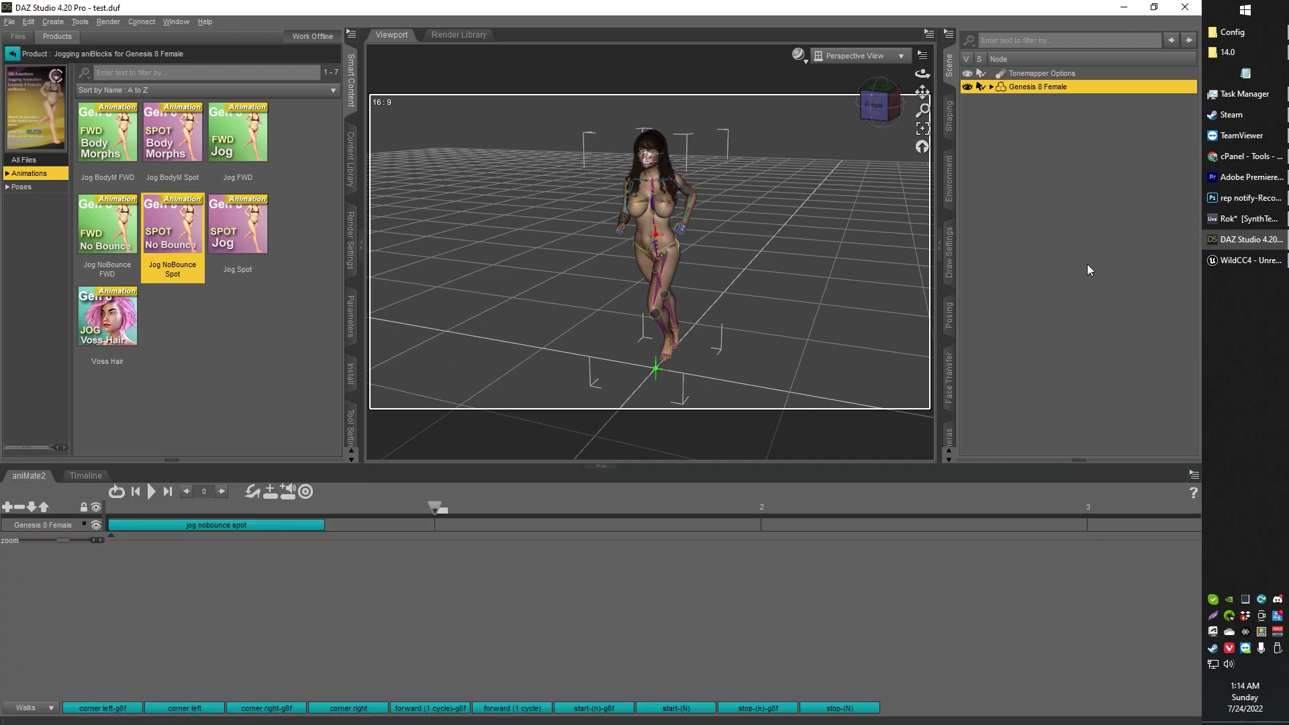
# Switch to Unreal Engine, review Zero Root Rotation on Import in the Daz to Unreal project settings, and return to DAZ Studio.
pyautogui.click(1247, 262)
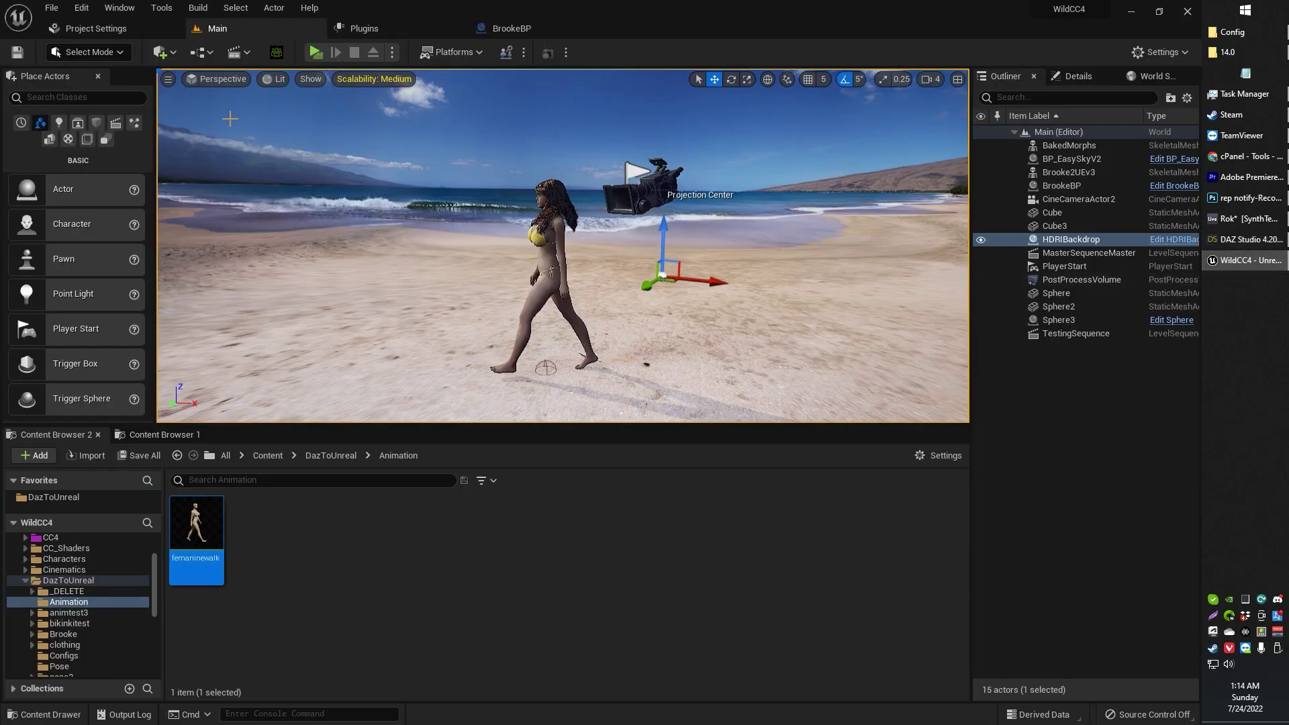
pyautogui.click(117, 29)
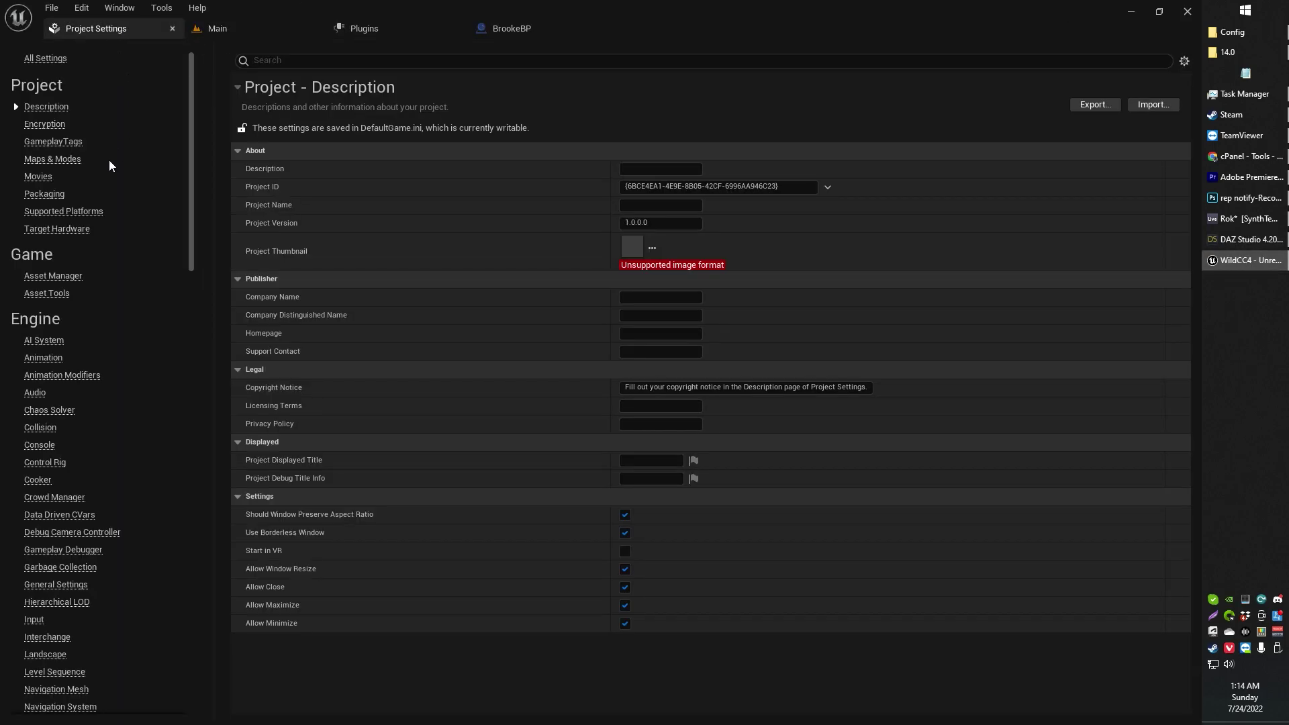
pyautogui.moveTo(191, 252); pyautogui.dragTo(230, 577)
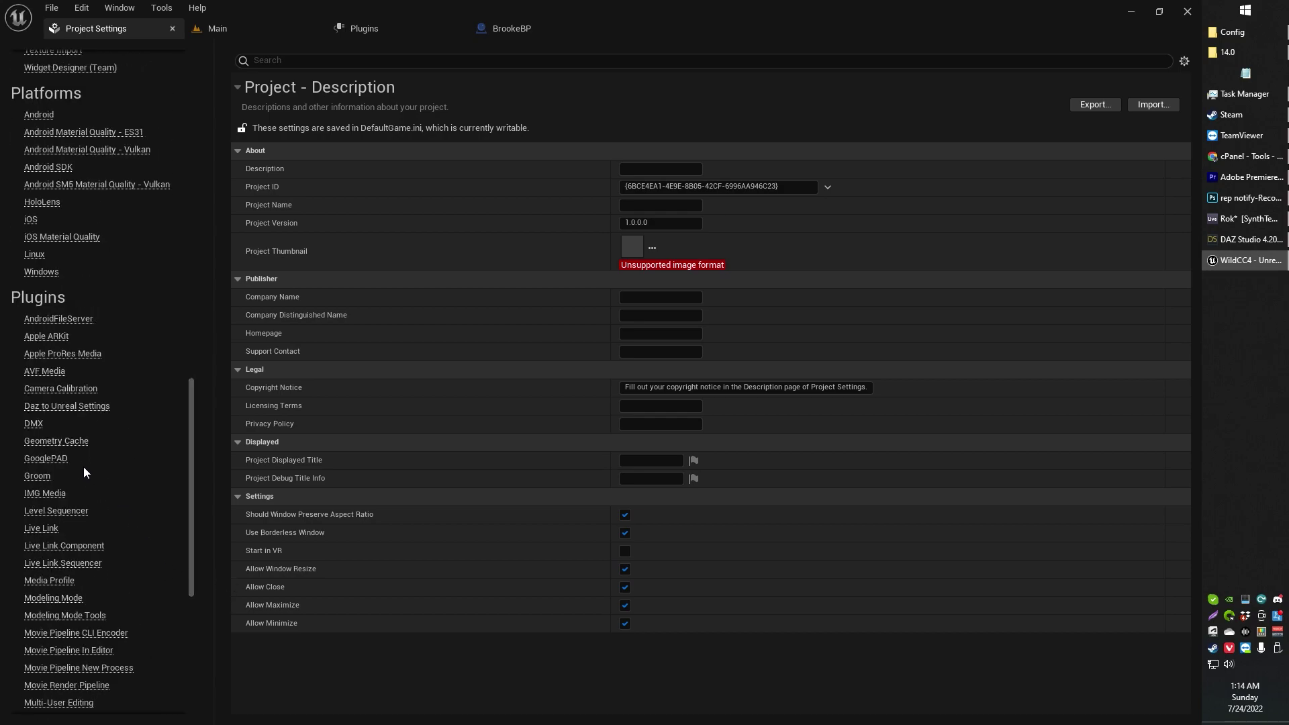
pyautogui.click(80, 407)
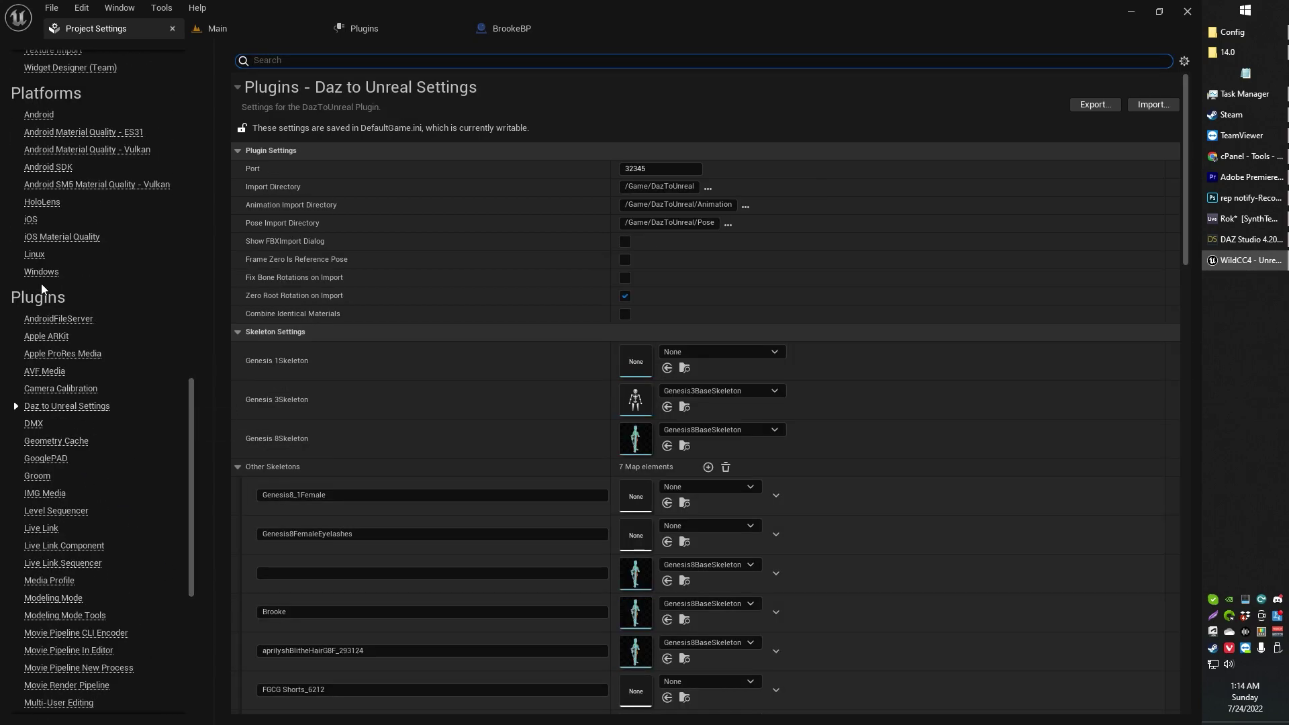
pyautogui.click(625, 295)
pyautogui.click(624, 295)
pyautogui.click(1229, 260)
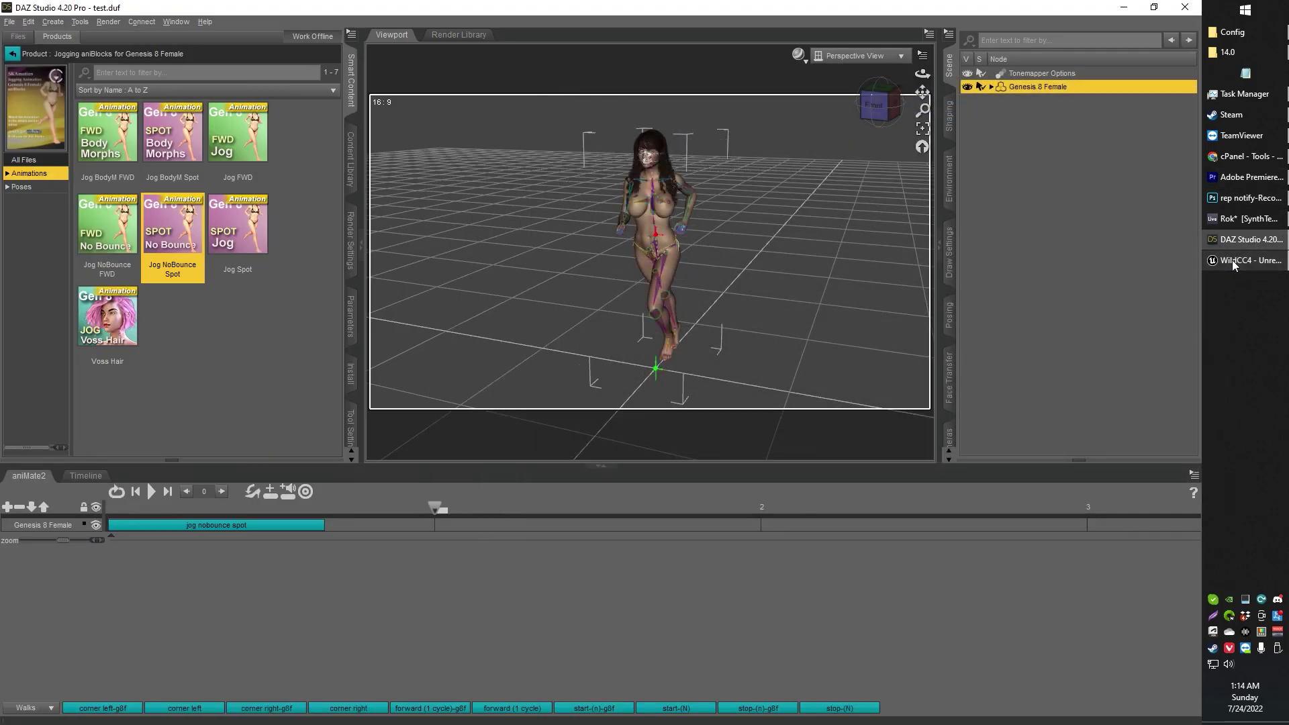
# Re-enable the Genesis 8 Female aniMate2 track and start a Daz to Unreal transfer with the asset type Animation.
pyautogui.click(206, 527)
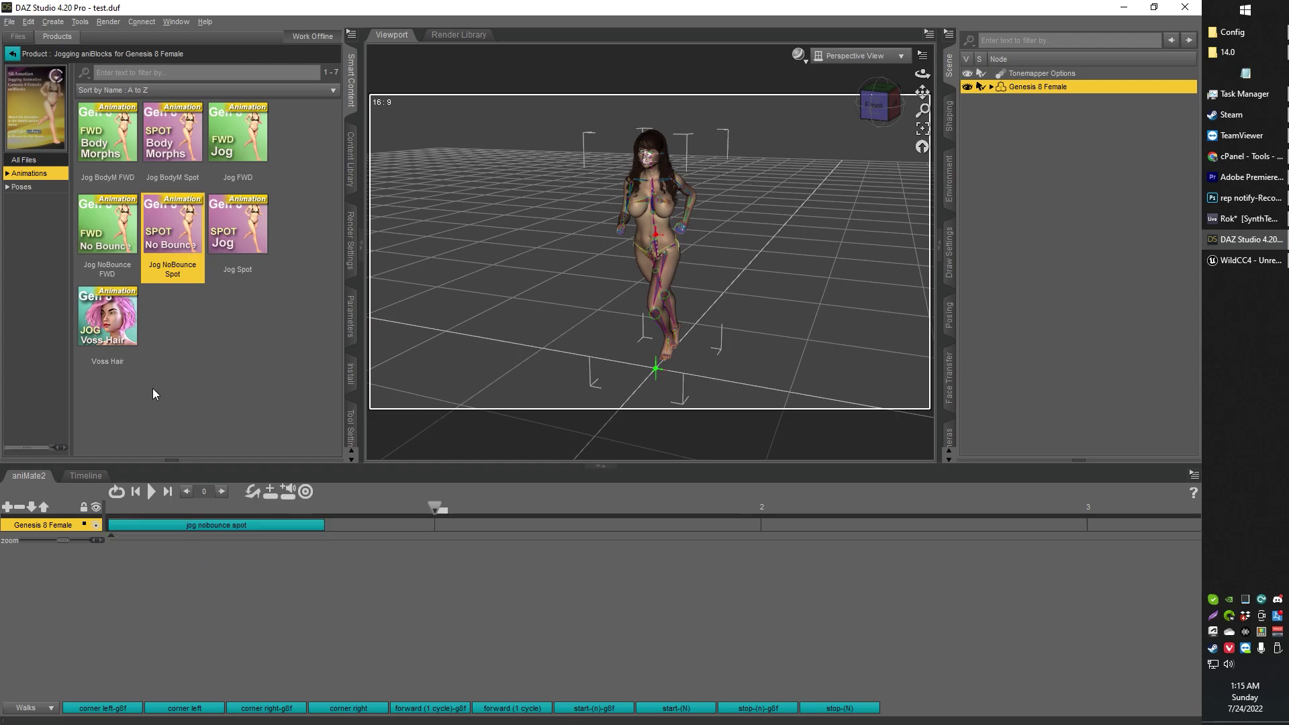
pyautogui.click(9, 22)
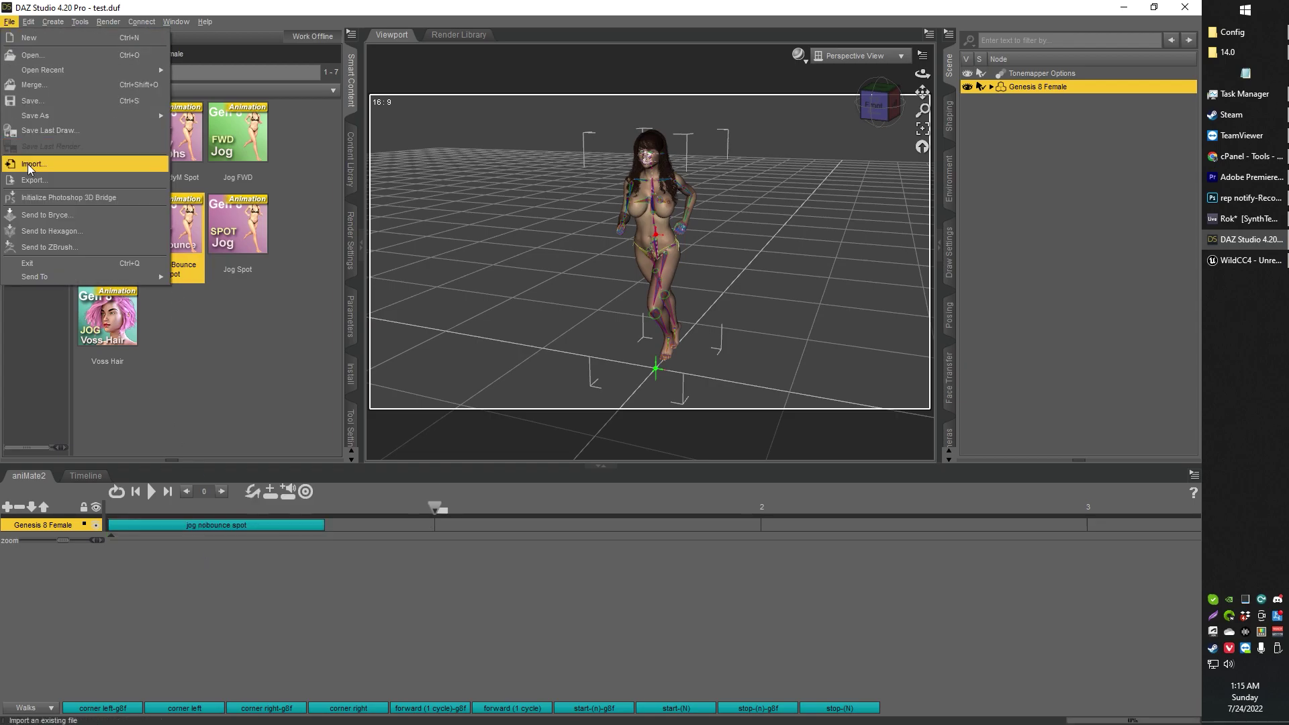
pyautogui.moveTo(45, 276)
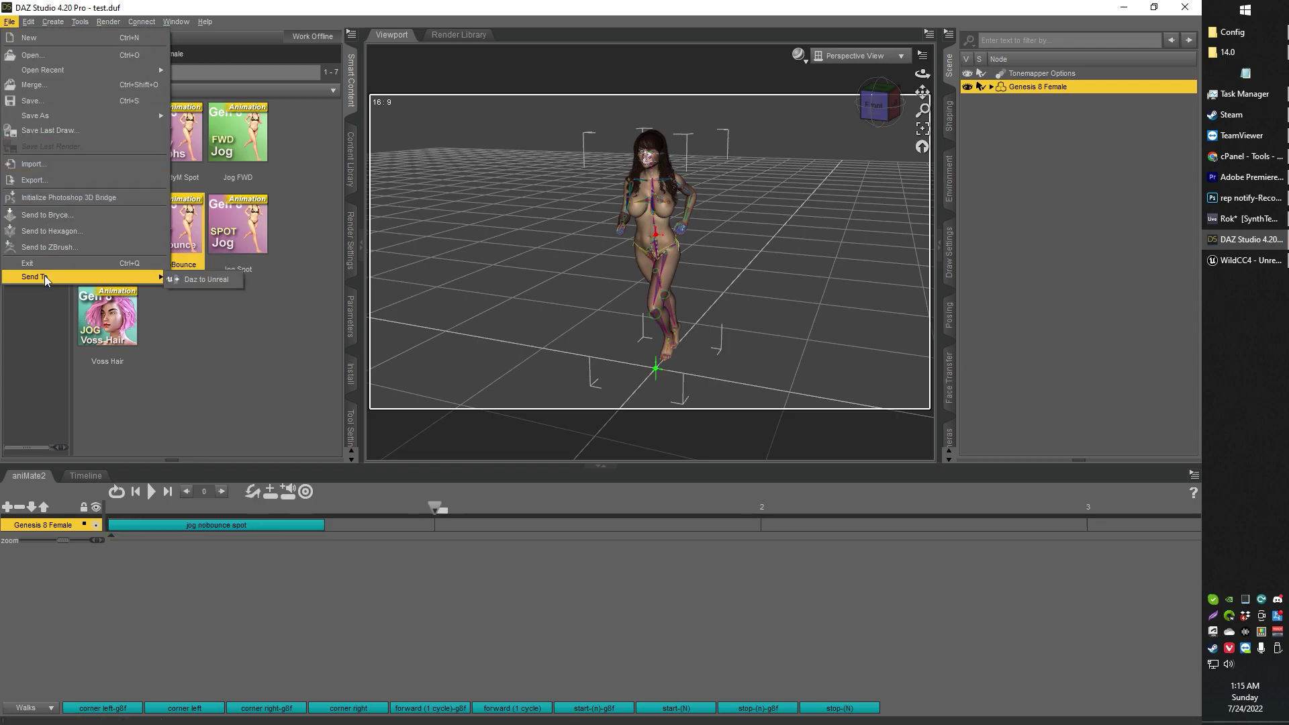
pyautogui.click(207, 279)
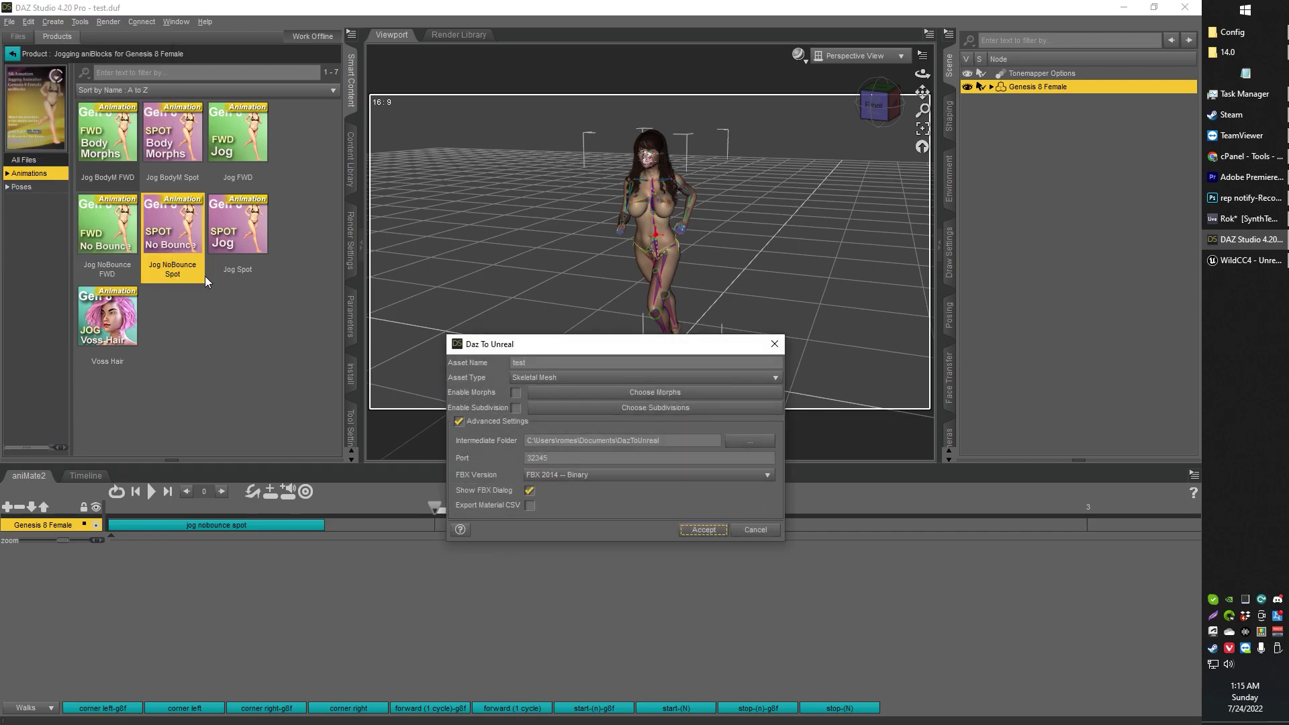
pyautogui.click(545, 377)
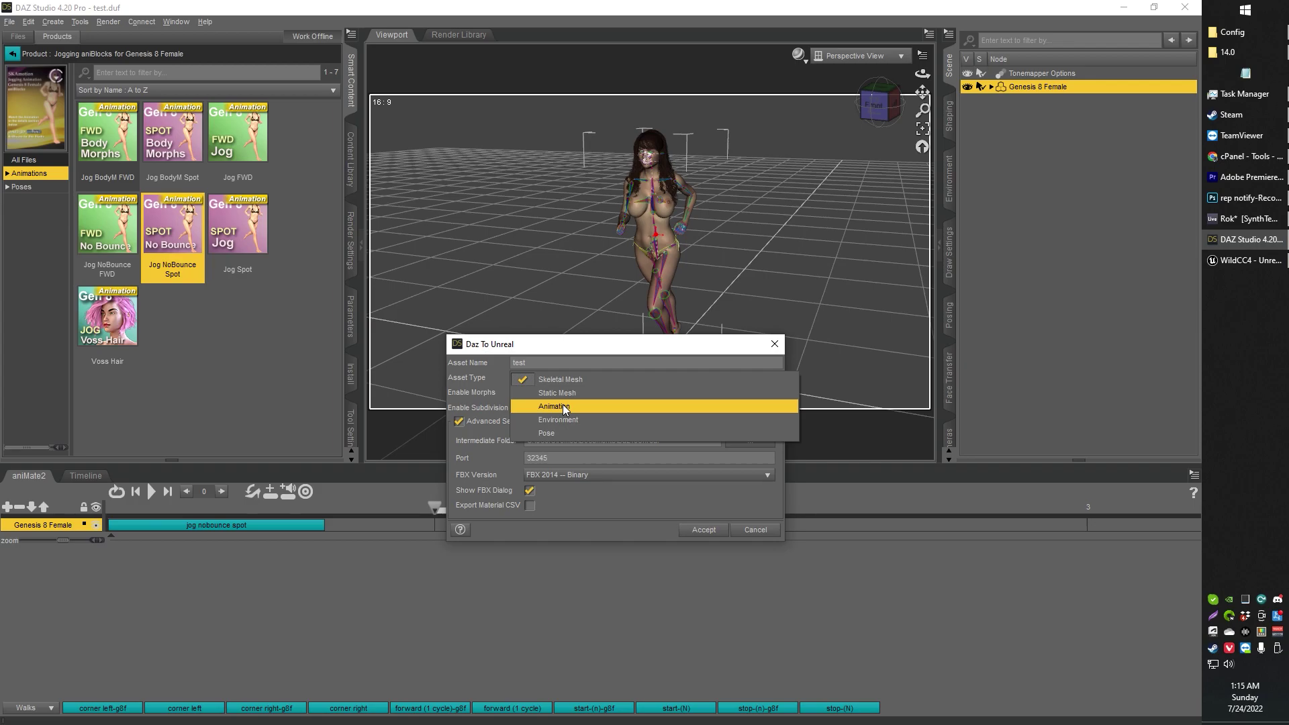
pyautogui.click(563, 404)
# Name the asset femaninejog and send the animation to Unreal, accepting the FBX export options as they are.
pyautogui.write('f')
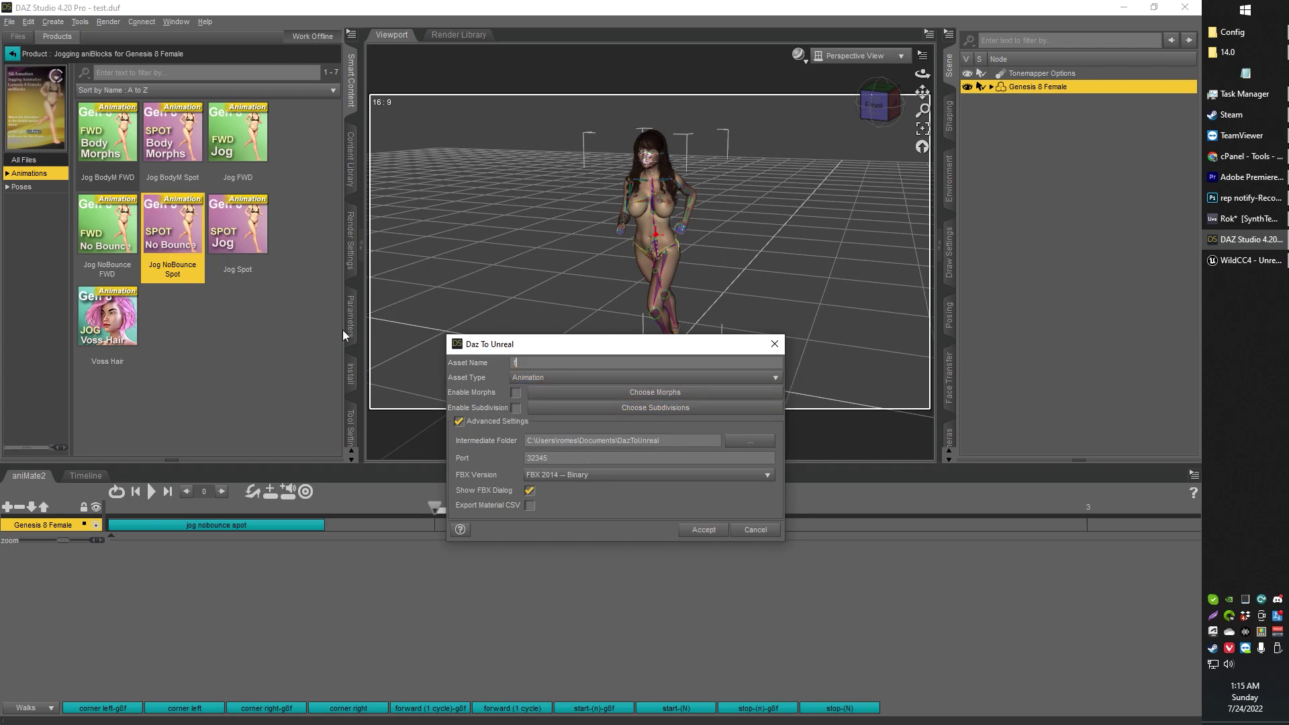
pyautogui.write('maninejog')
pyautogui.press('Home')
pyautogui.press('Right')
pyautogui.press('Delete')
pyautogui.click(694, 531)
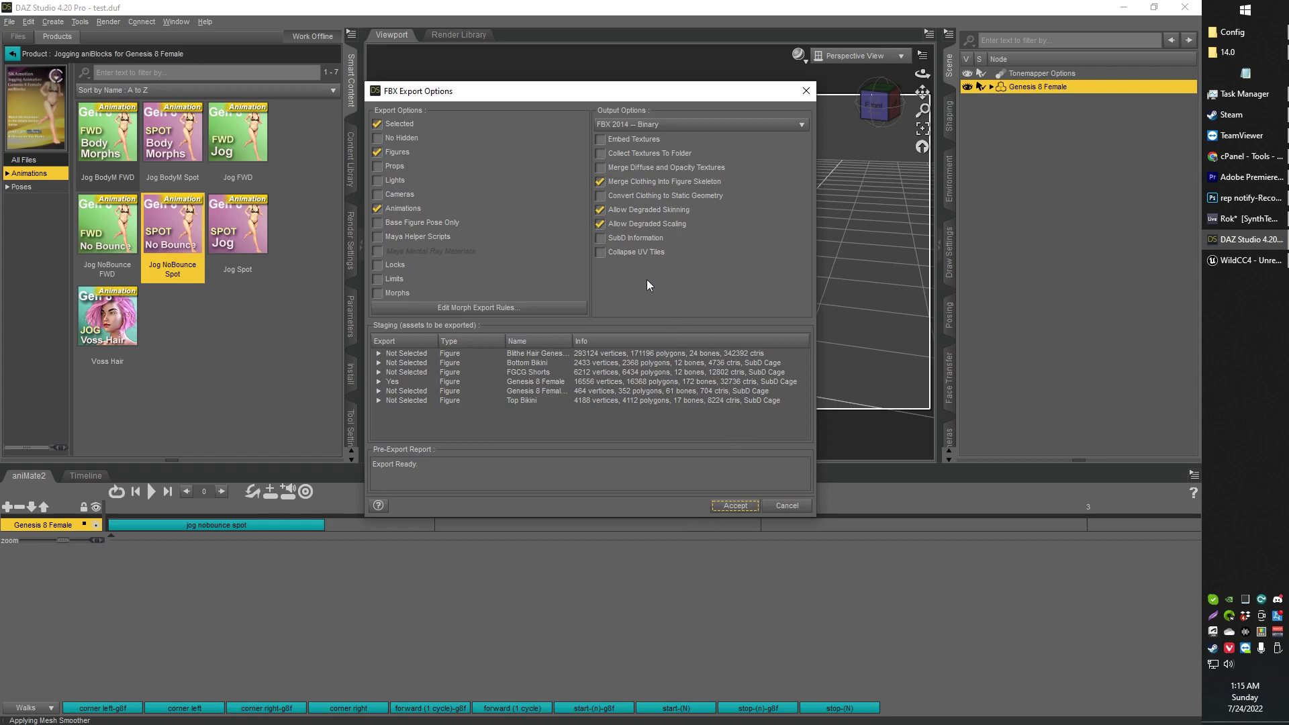
pyautogui.click(728, 505)
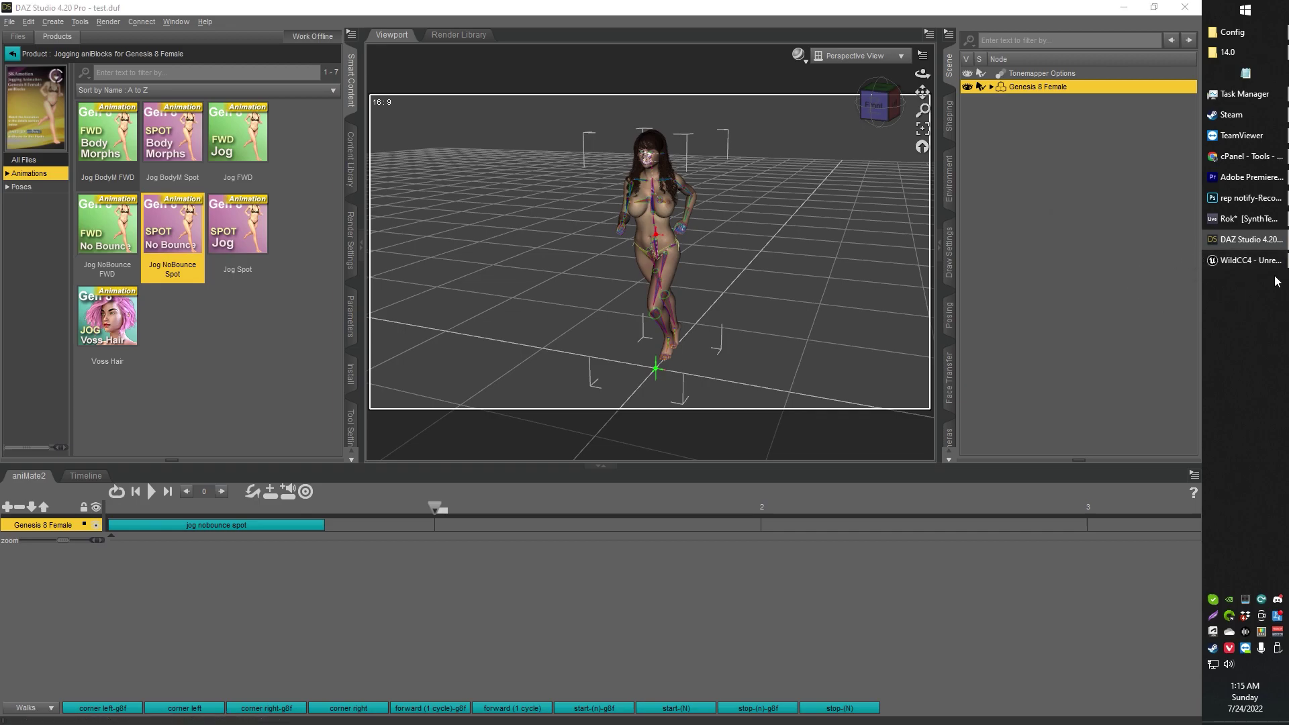
# View the imported femaninejog animation in Unreal Engine, close its editor and switch back to DAZ Studio.
pyautogui.click(1123, 7)
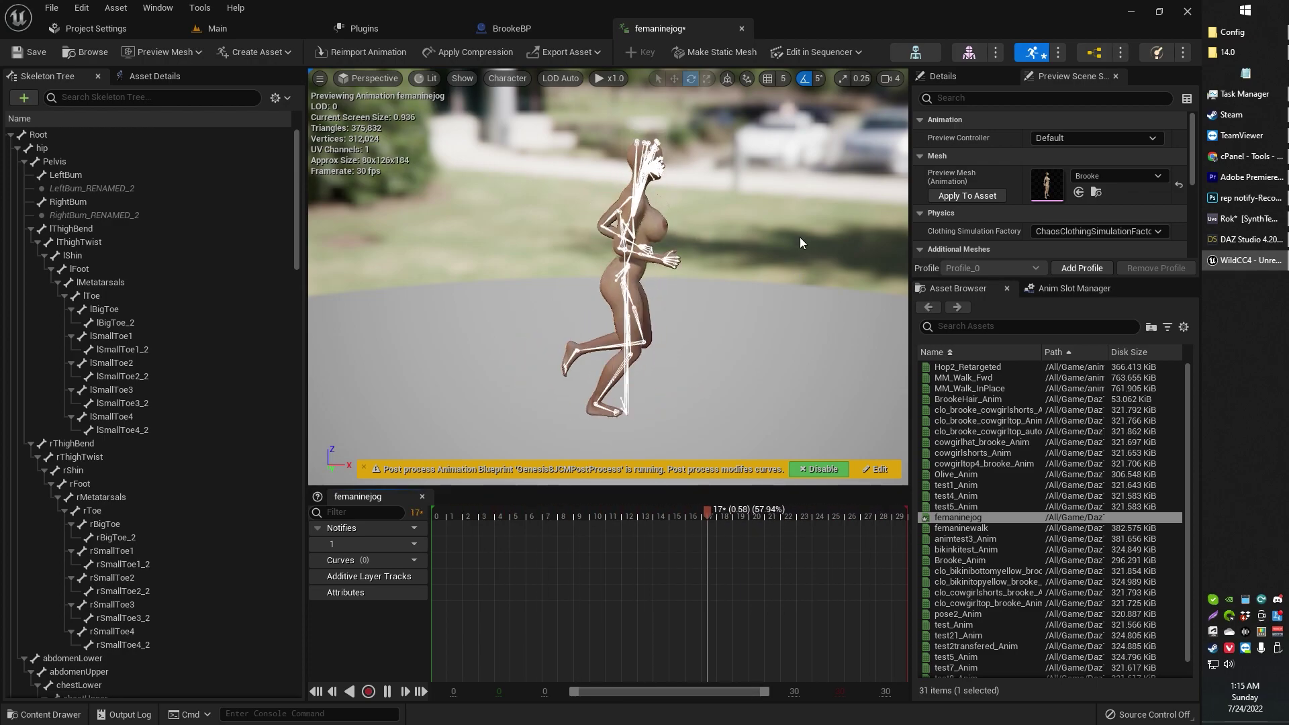
pyautogui.click(741, 28)
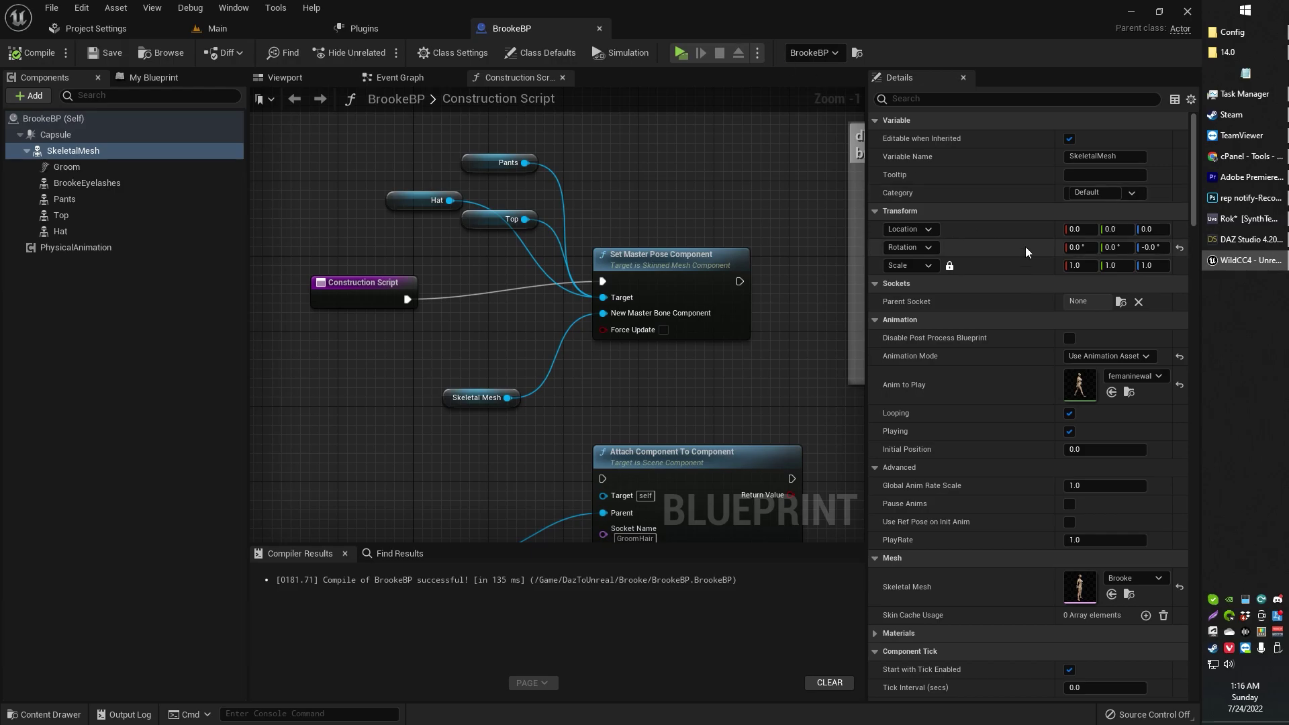
pyautogui.click(1228, 239)
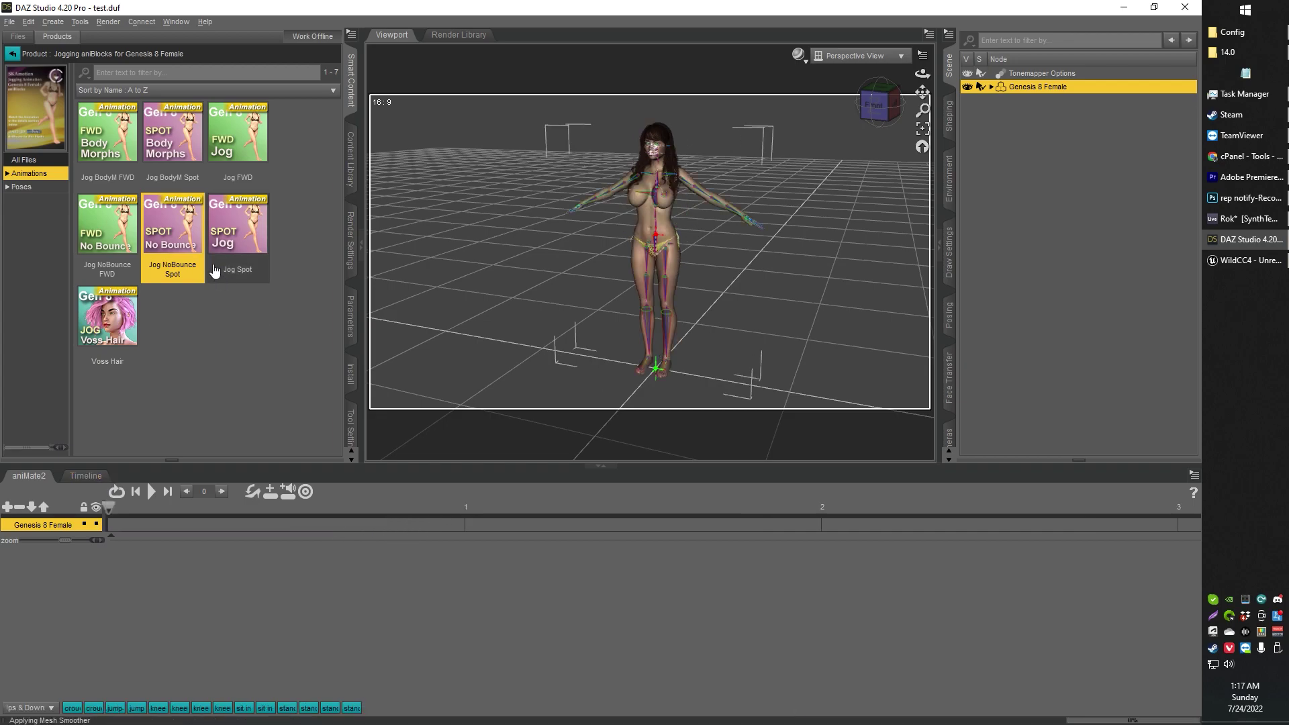
# Add Jog NoBounce Spot to the empty track, shorten the animation range to just past the aniBlock's end and play it.
pyautogui.doubleClick(174, 237)
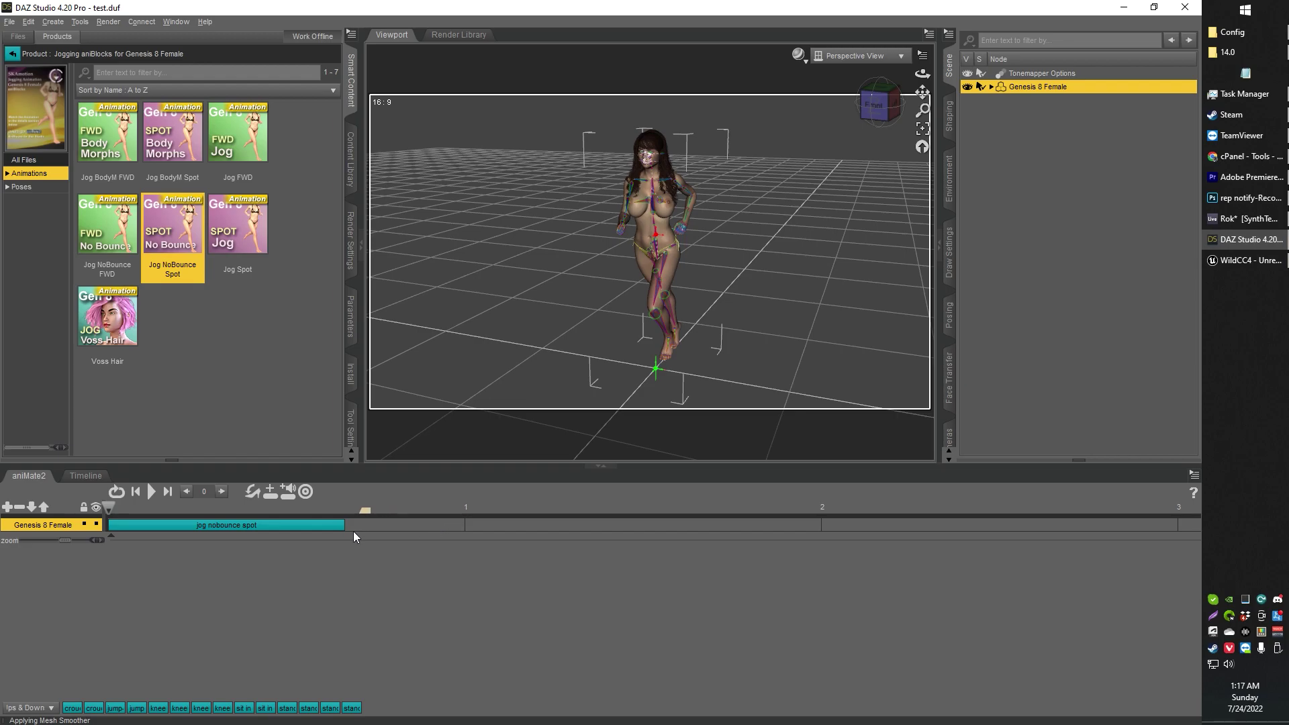
pyautogui.moveTo(345, 532); pyautogui.dragTo(358, 528)
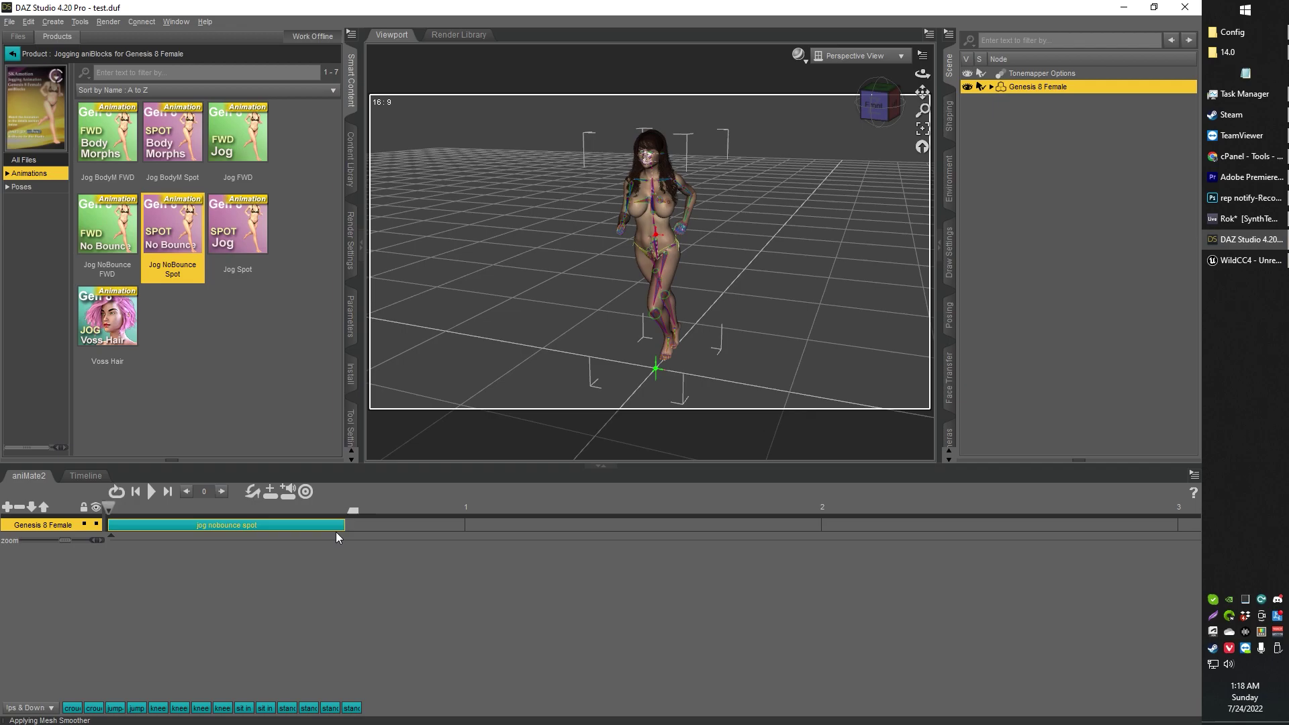
pyautogui.click(152, 492)
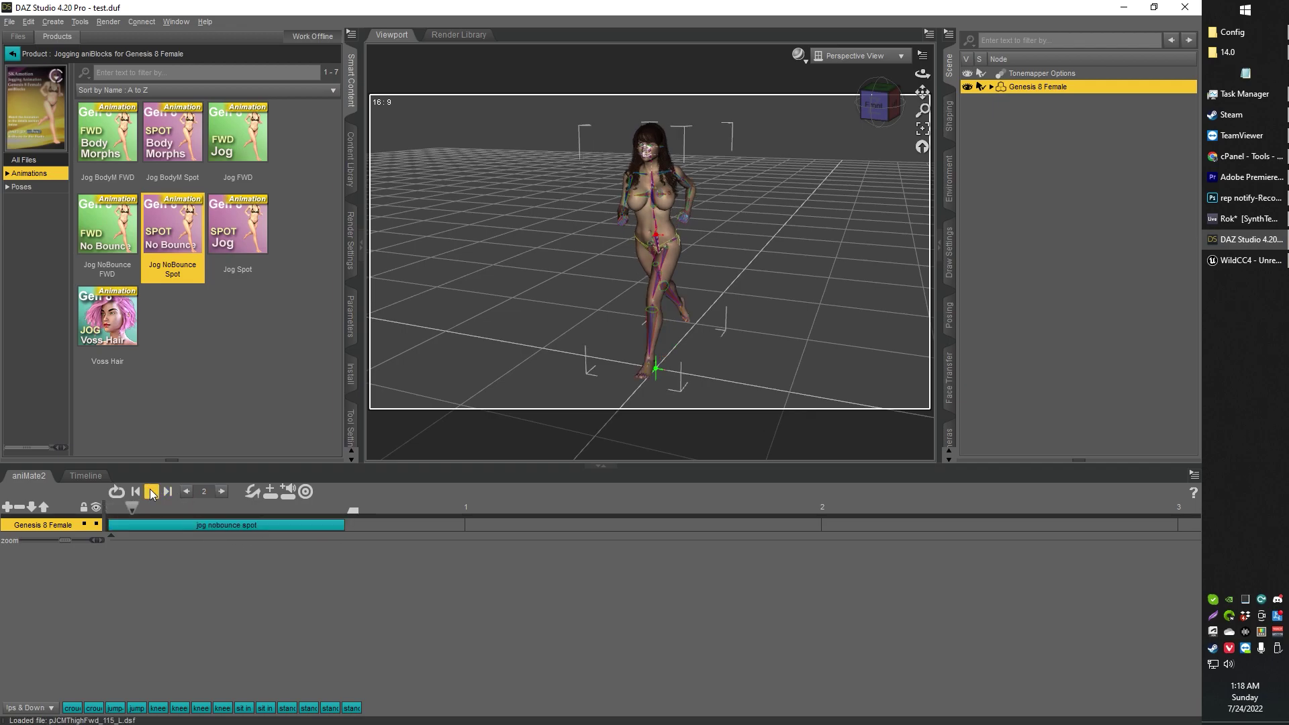
# Bake the newly added jog nobounce spot aniBlock to studio keyframes with the shortened animation range.
pyautogui.rightClick(226, 590)
pyautogui.click(252, 595)
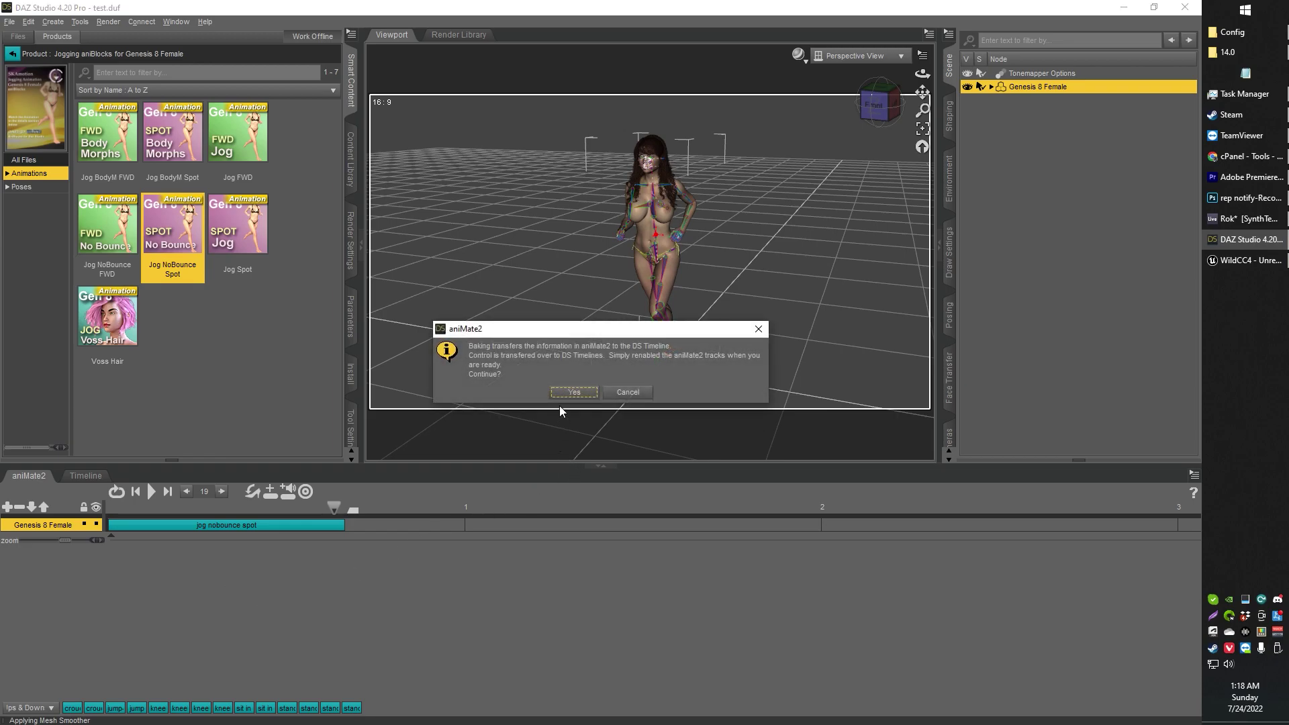
pyautogui.click(570, 392)
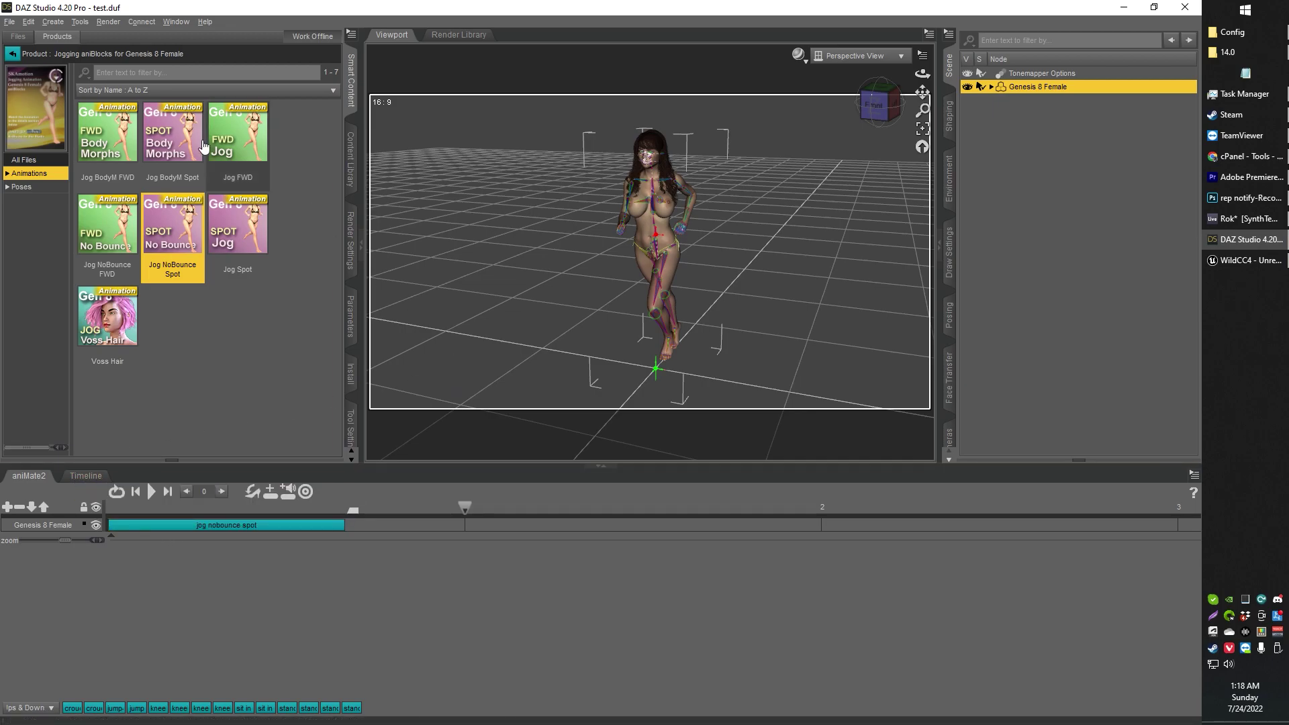
# Send the baked jog to Unreal as an Animation asset named femjog, accepting the FBX export options as they are.
pyautogui.click(10, 22)
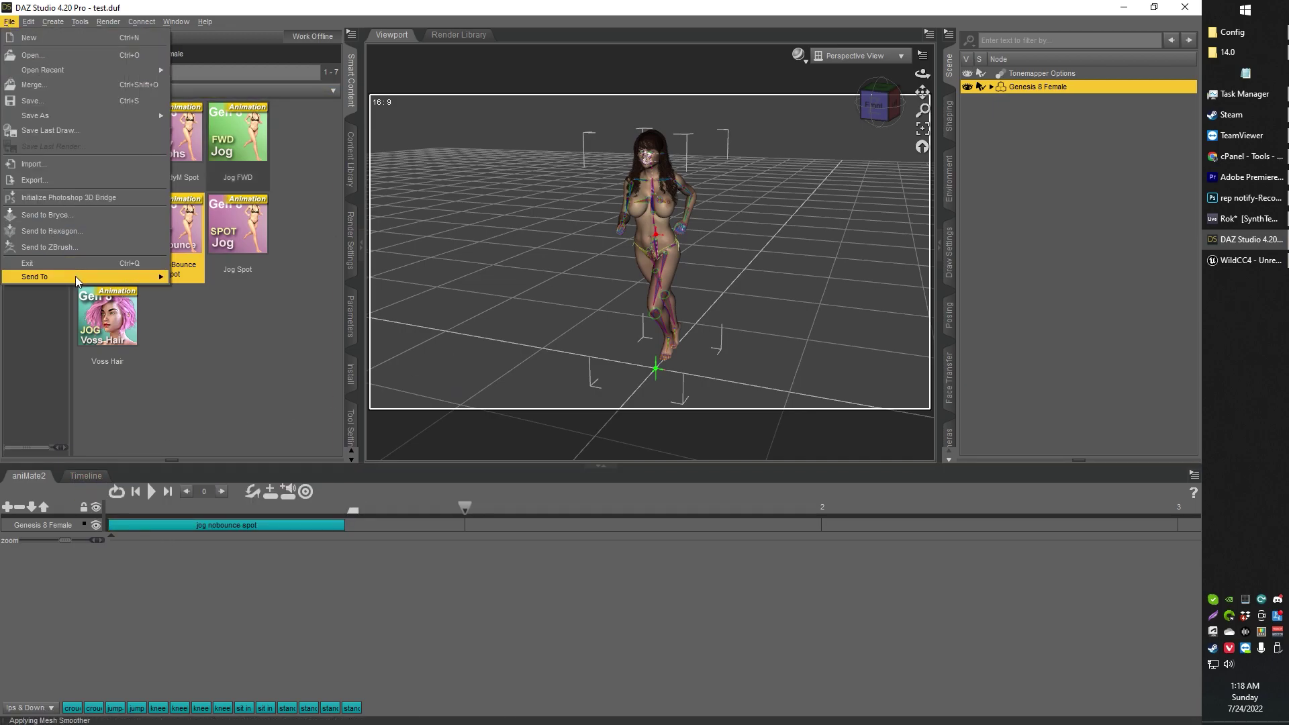
pyautogui.click(183, 272)
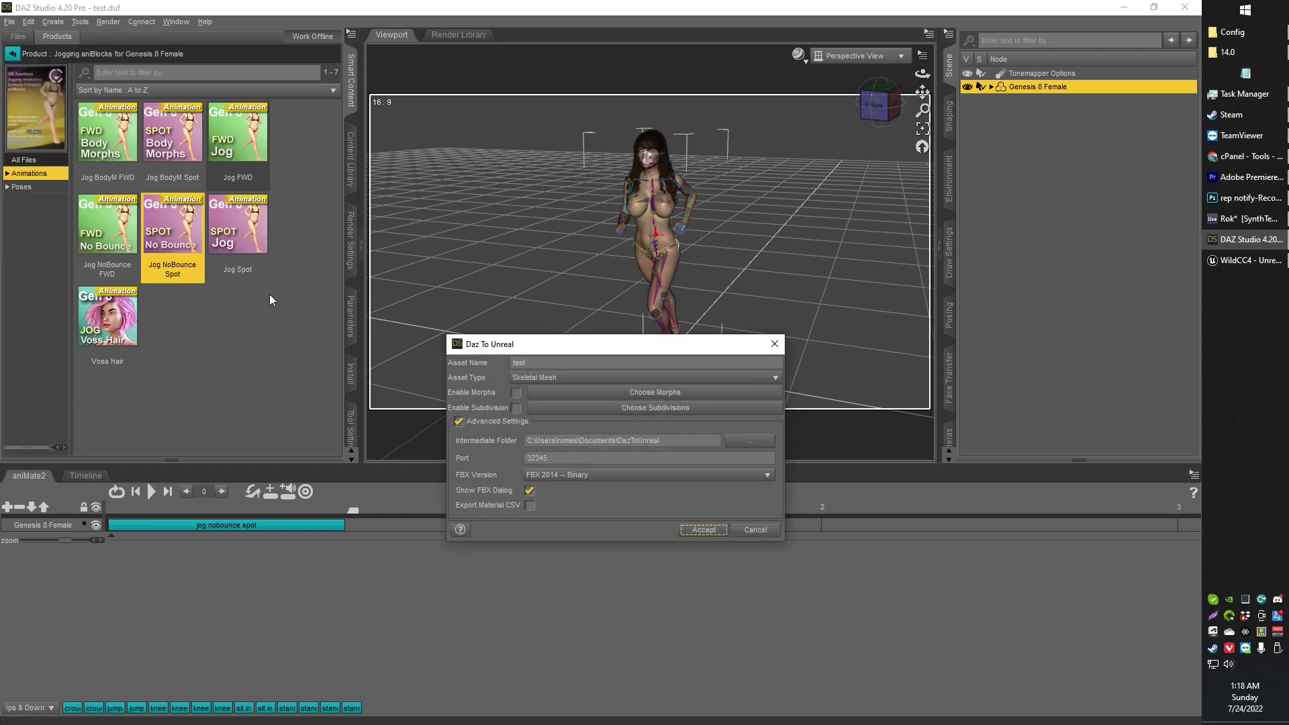
pyautogui.click(564, 378)
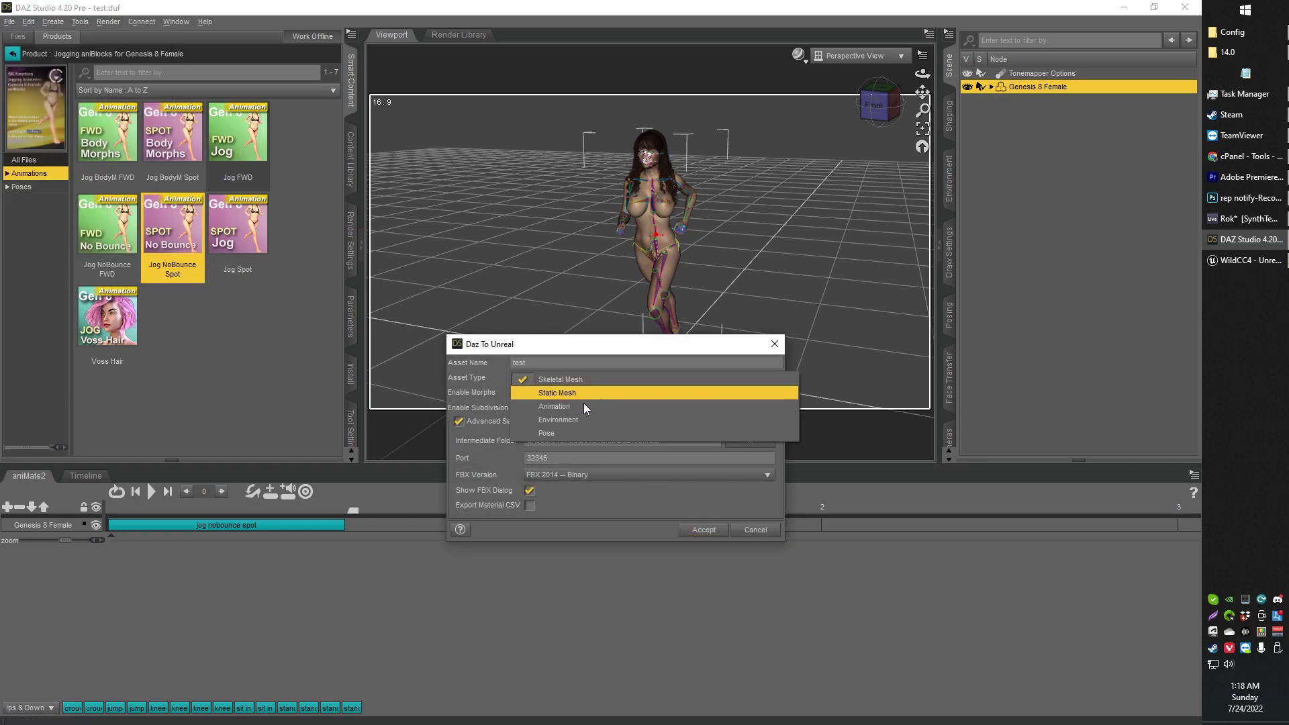
pyautogui.click(584, 406)
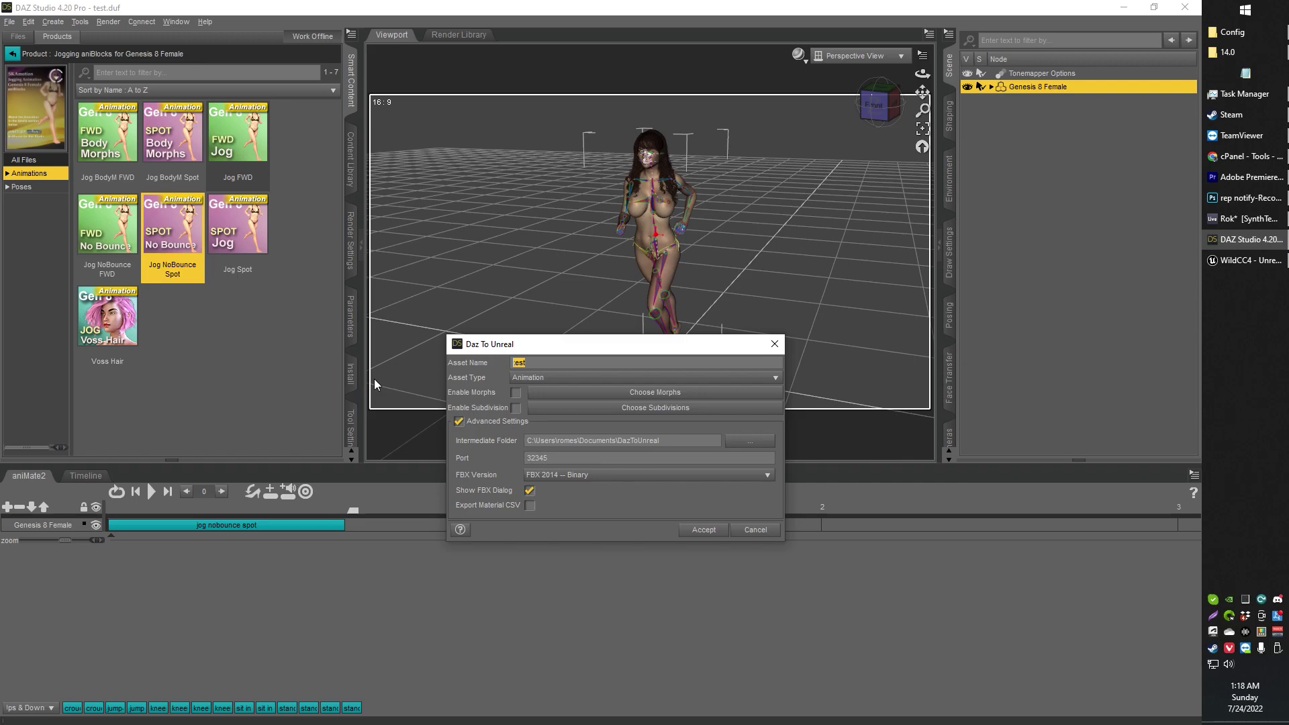
pyautogui.write('femjog')
pyautogui.click(686, 532)
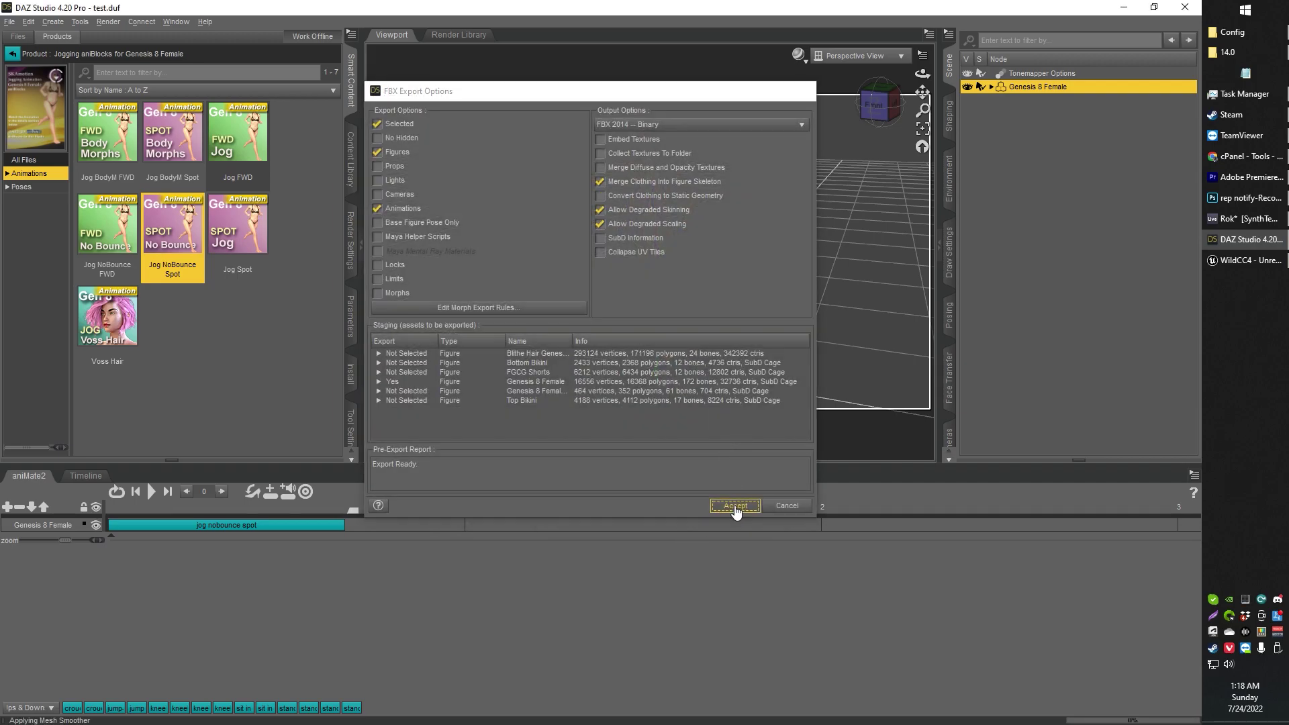
pyautogui.click(735, 506)
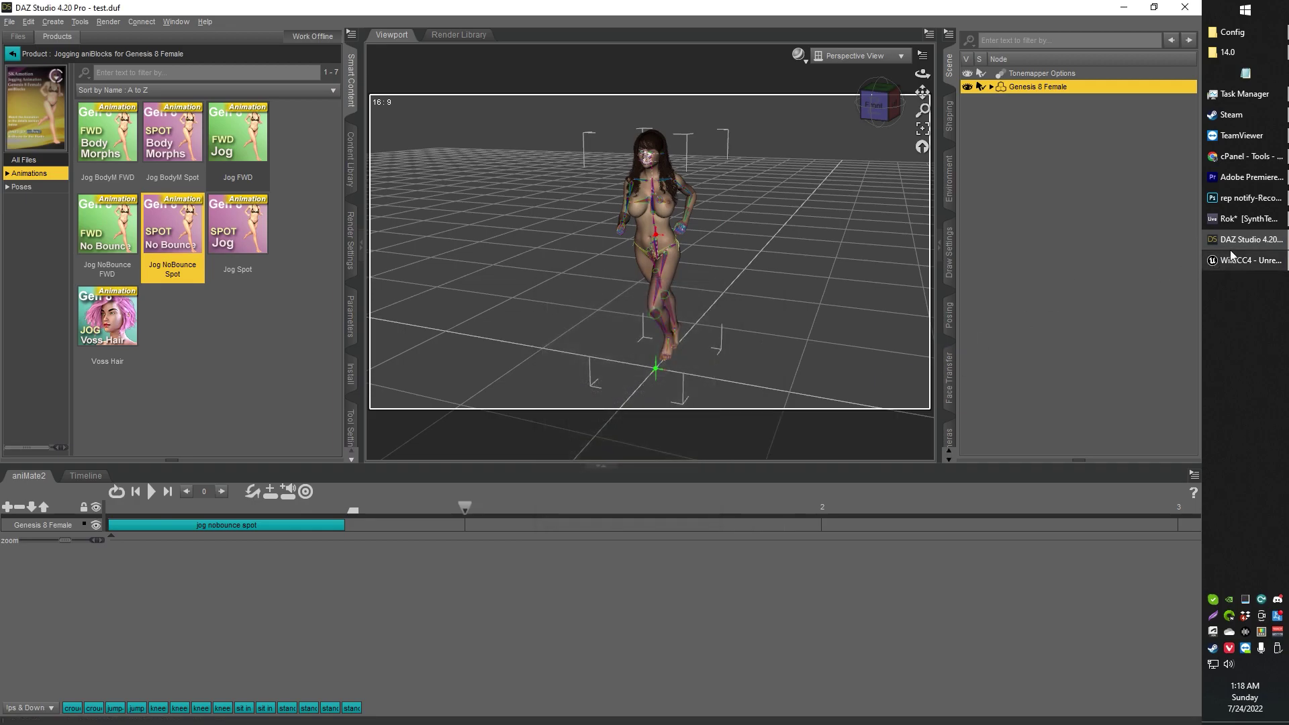
# Switch to Unreal Engine, view the imported femjog animation and close its editor.
pyautogui.moveTo(1238, 249)
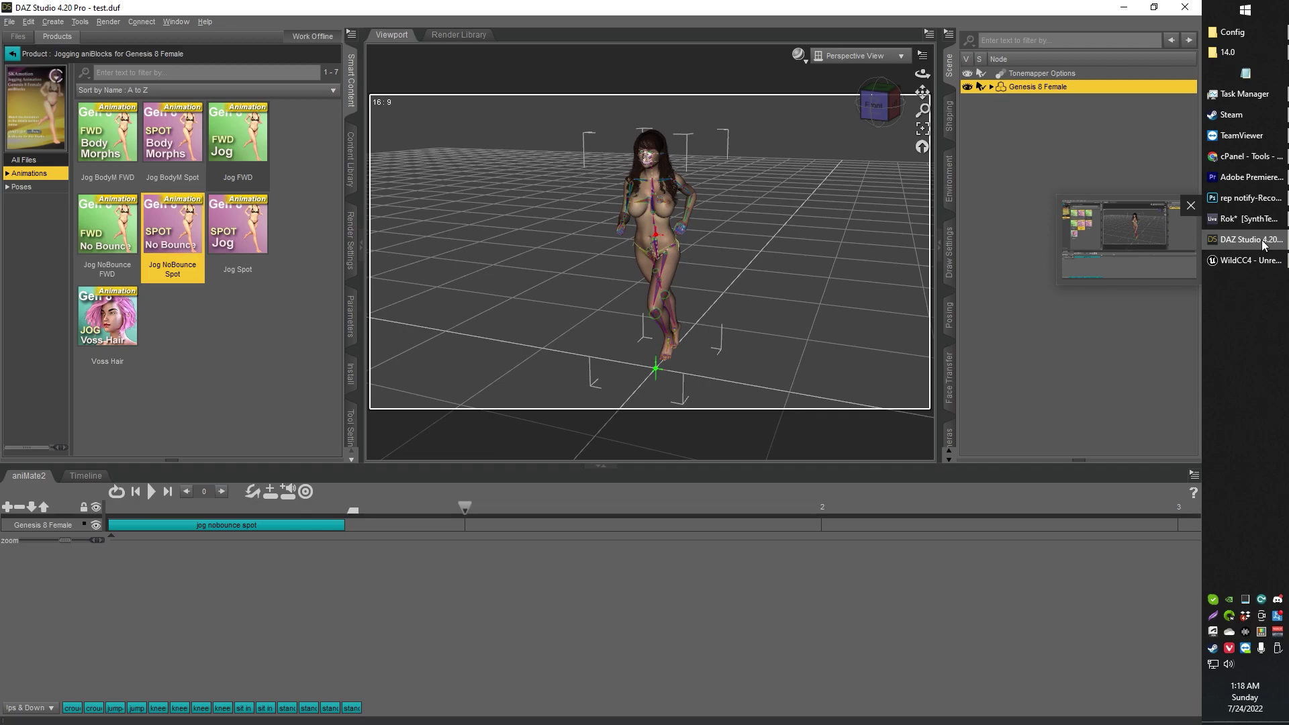
pyautogui.click(1232, 263)
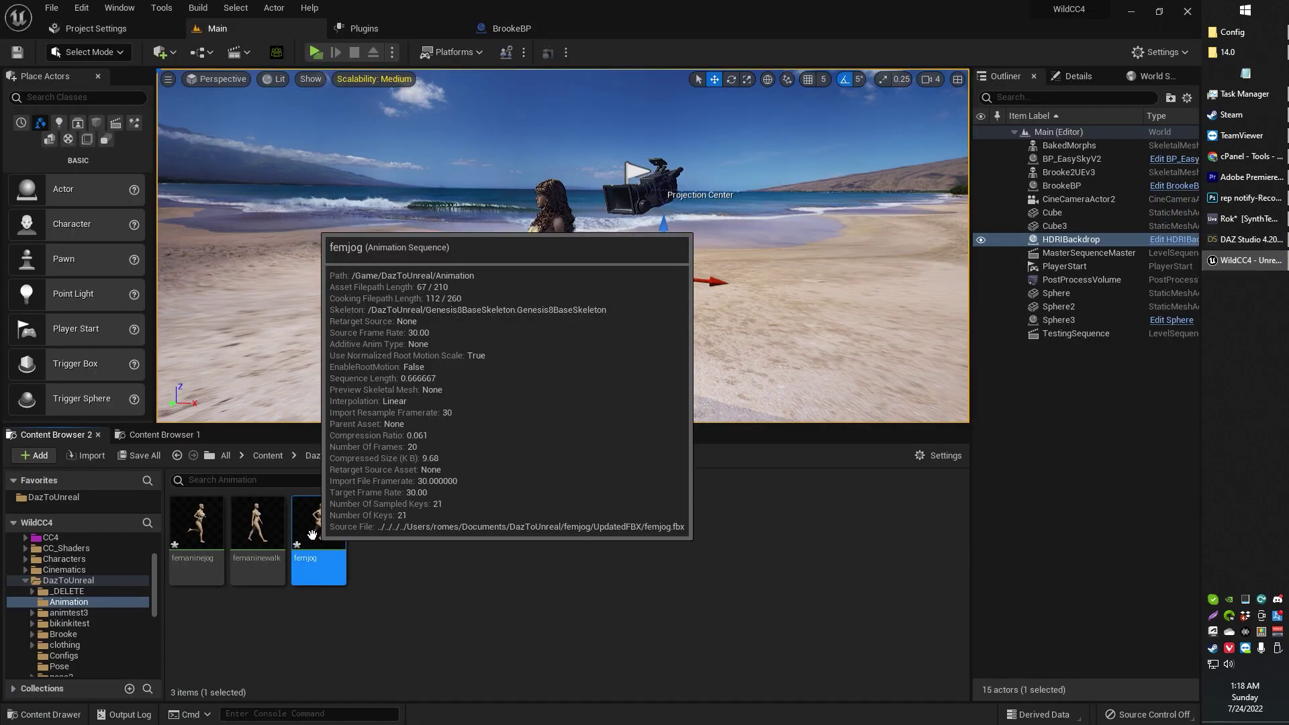
pyautogui.doubleClick(317, 531)
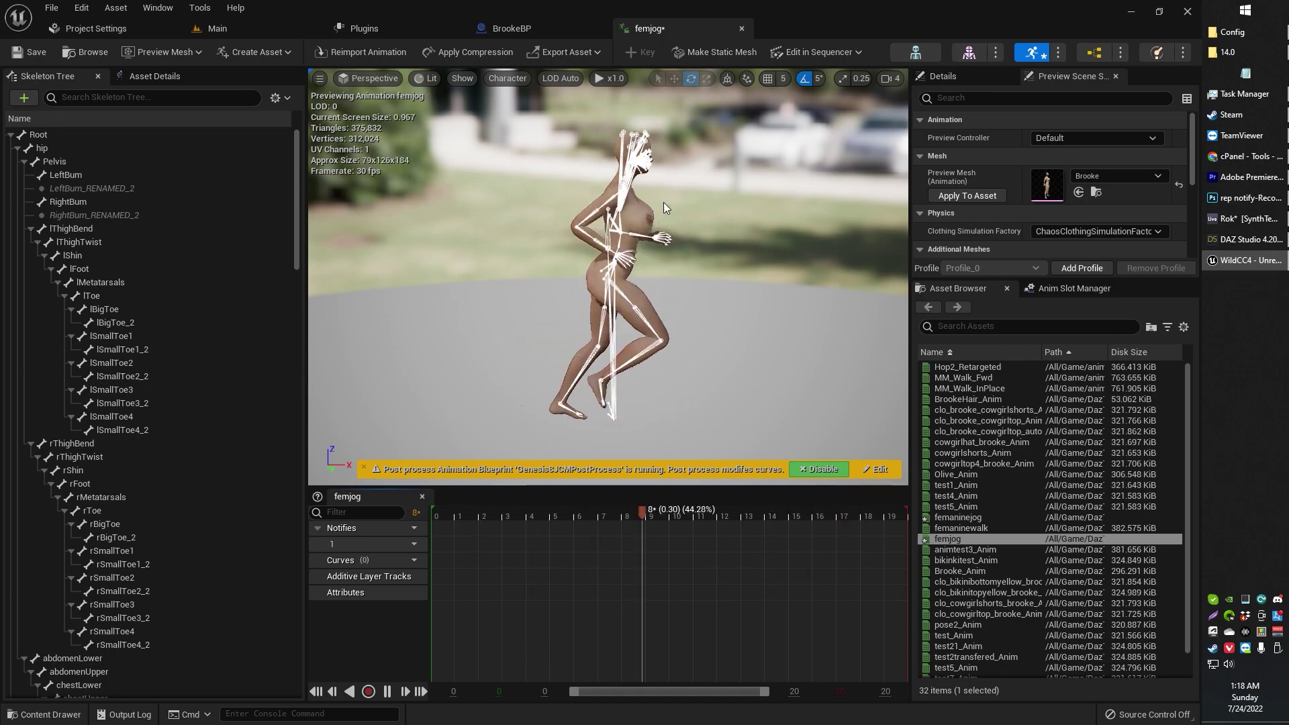
pyautogui.click(742, 28)
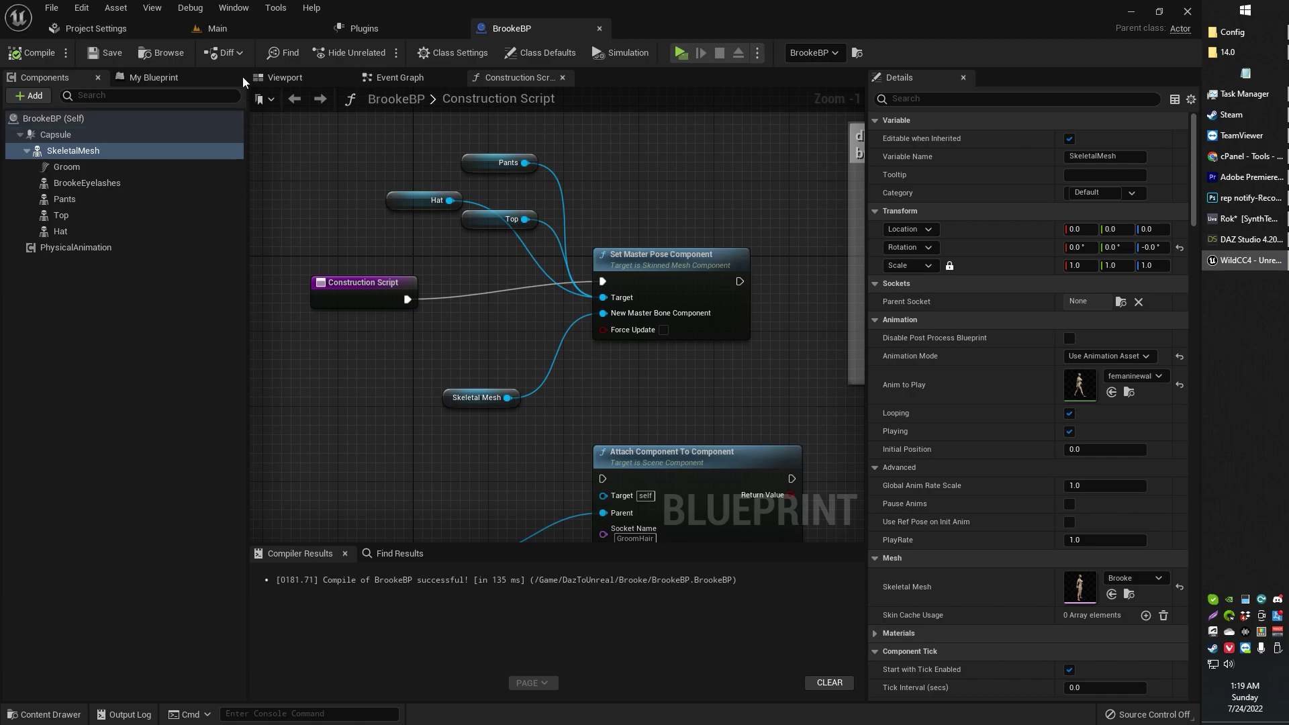
# Assign the femjog animation from the Animation folder as the Anim to Play of BrookeBP's SkeletalMesh component.
pyautogui.click(230, 29)
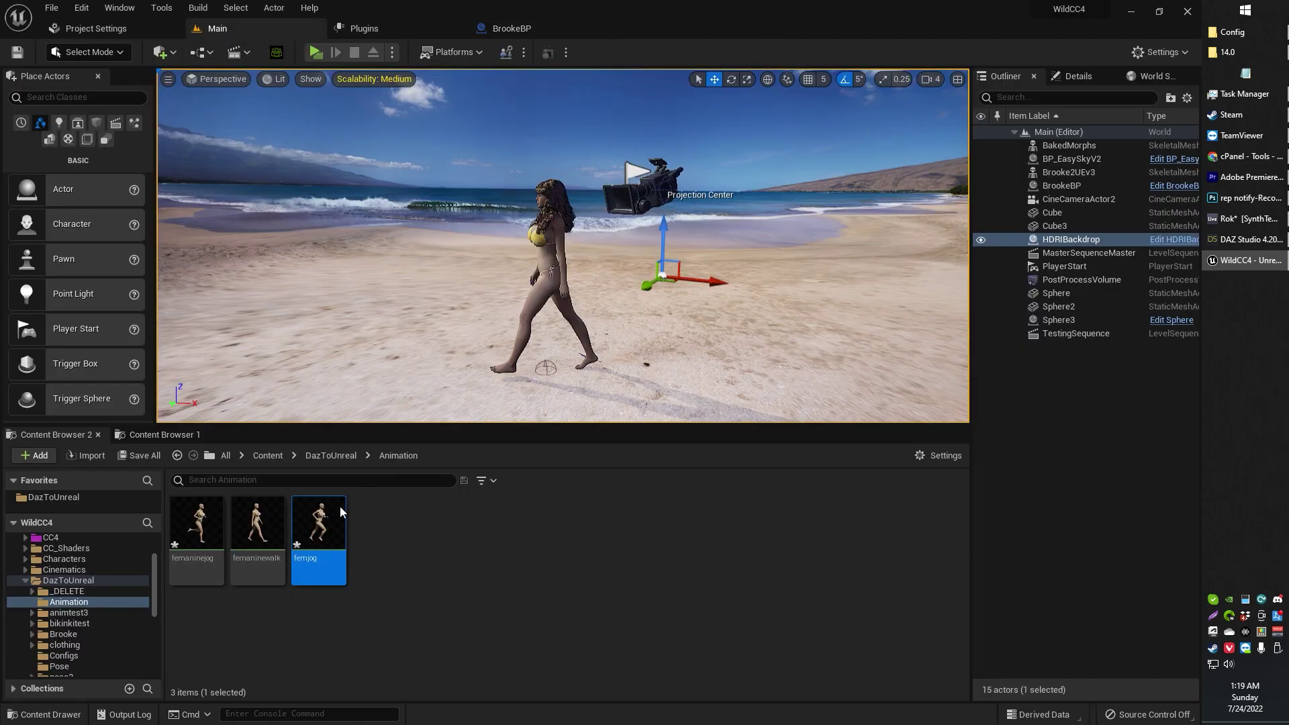
pyautogui.click(503, 29)
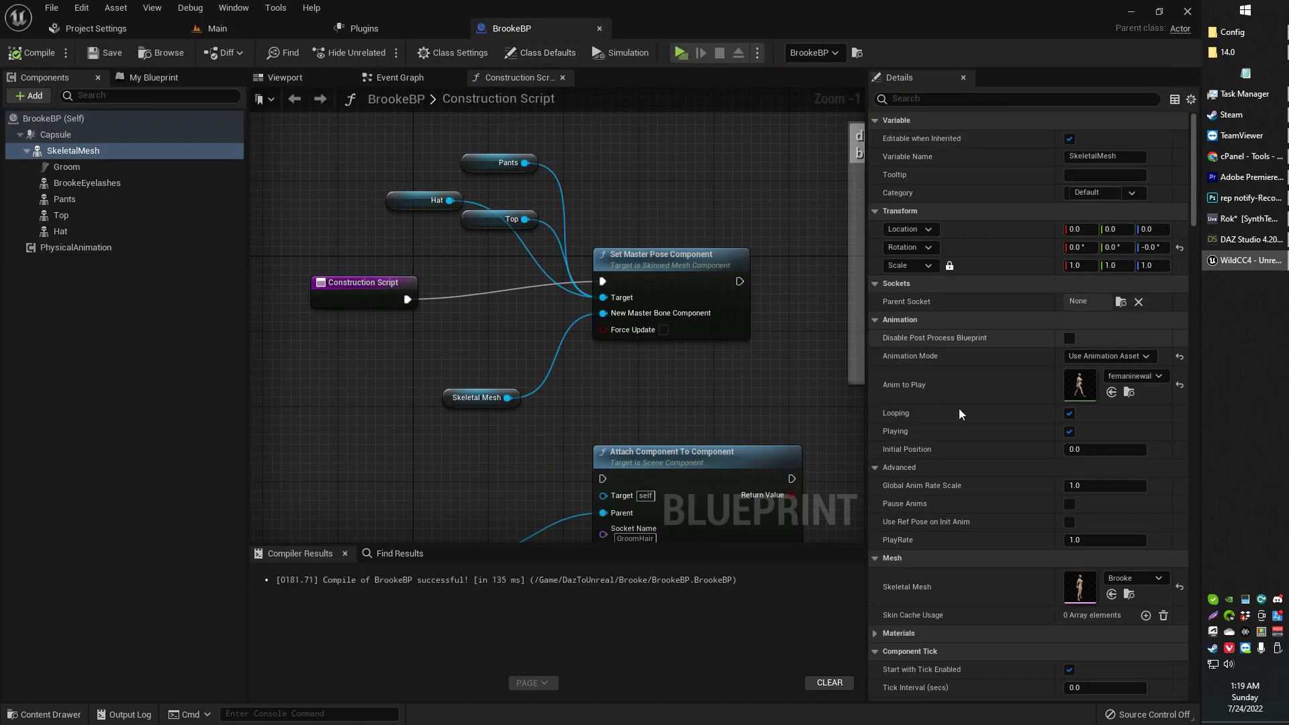
pyautogui.click(1112, 392)
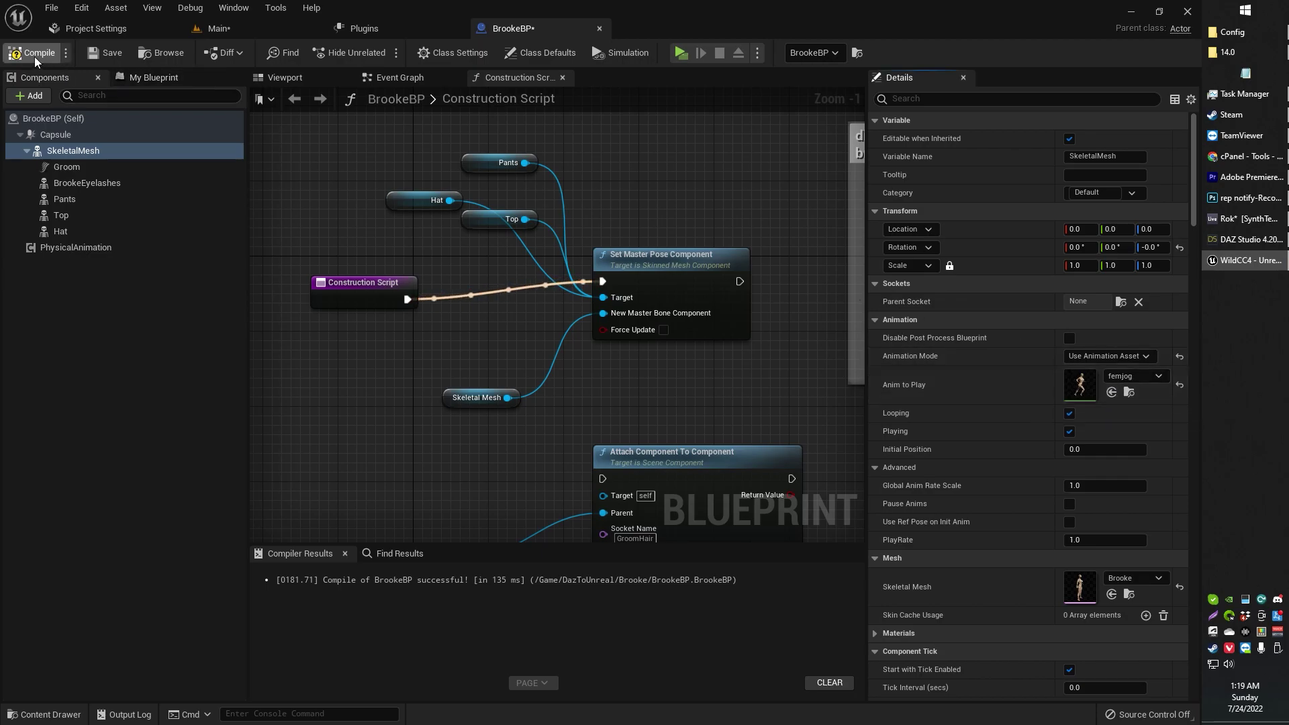
# Return to the Main level and run a play preview to watch the character jog on the beach.
pyautogui.click(225, 27)
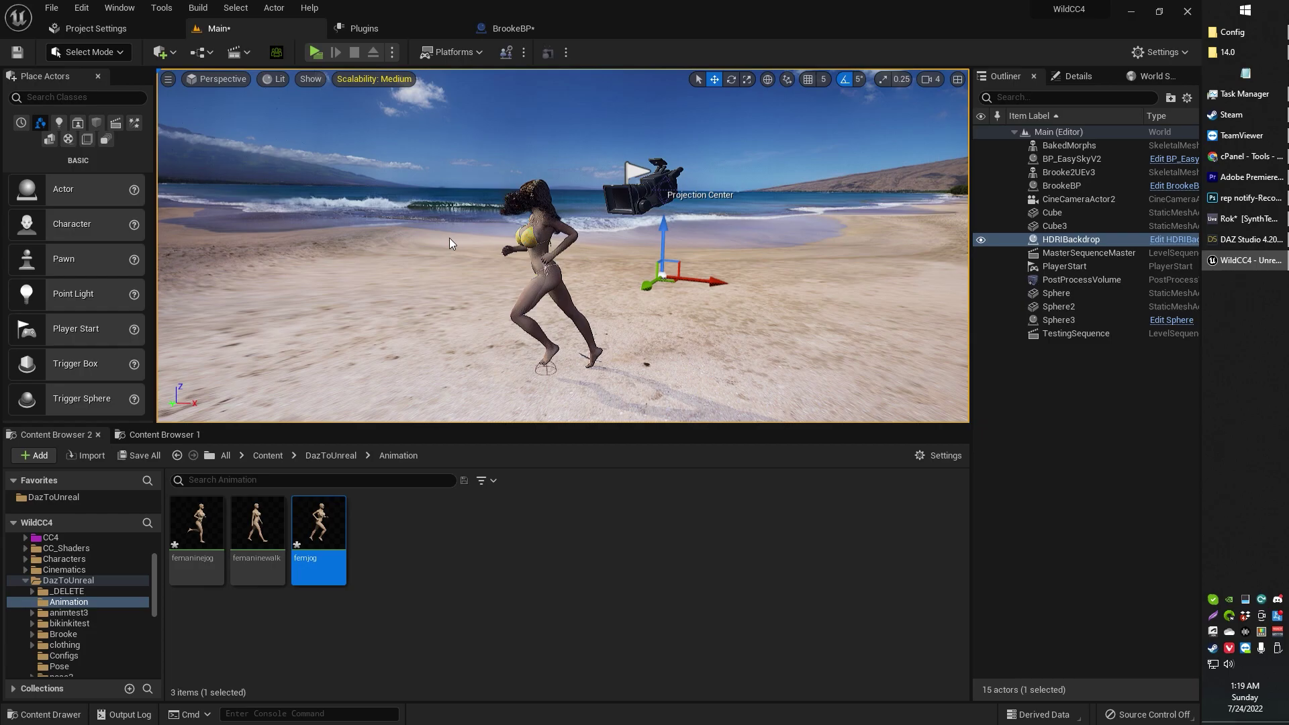
pyautogui.moveTo(449, 238); pyautogui.dragTo(457, 262, button='right')
pyautogui.hotkey('alt', 'p')
pyautogui.click(469, 256)
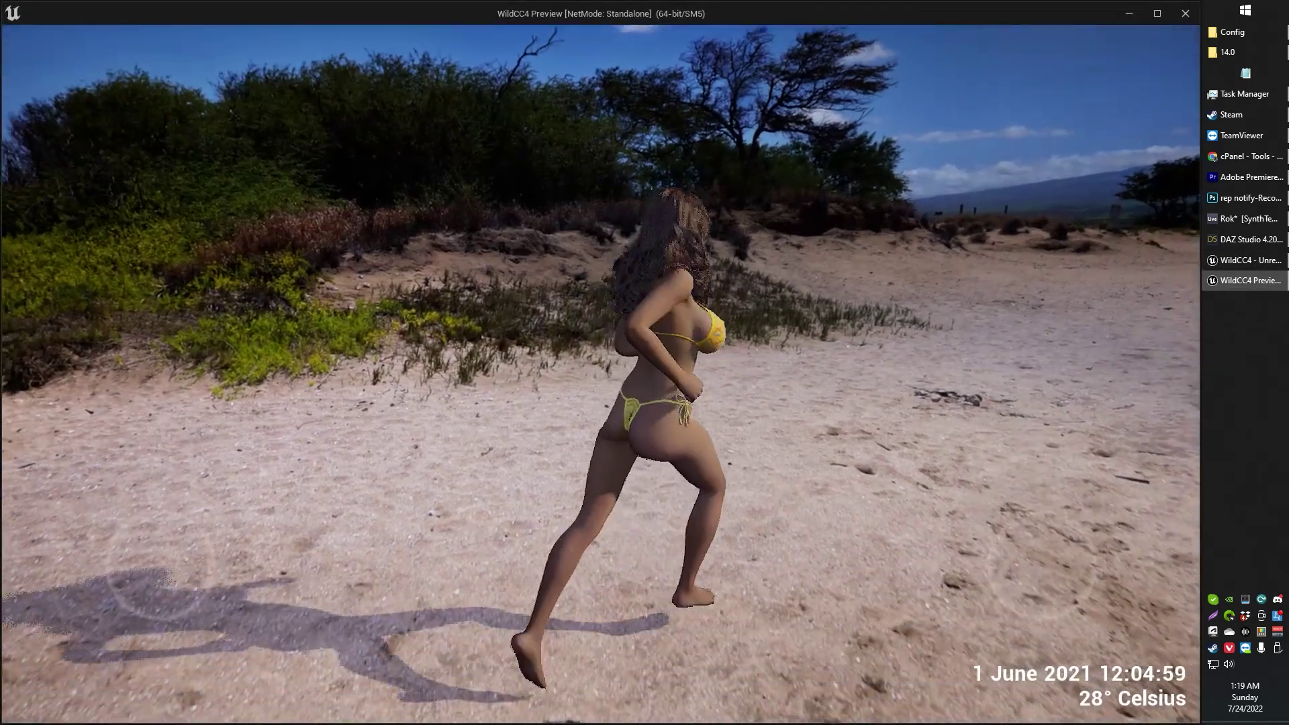